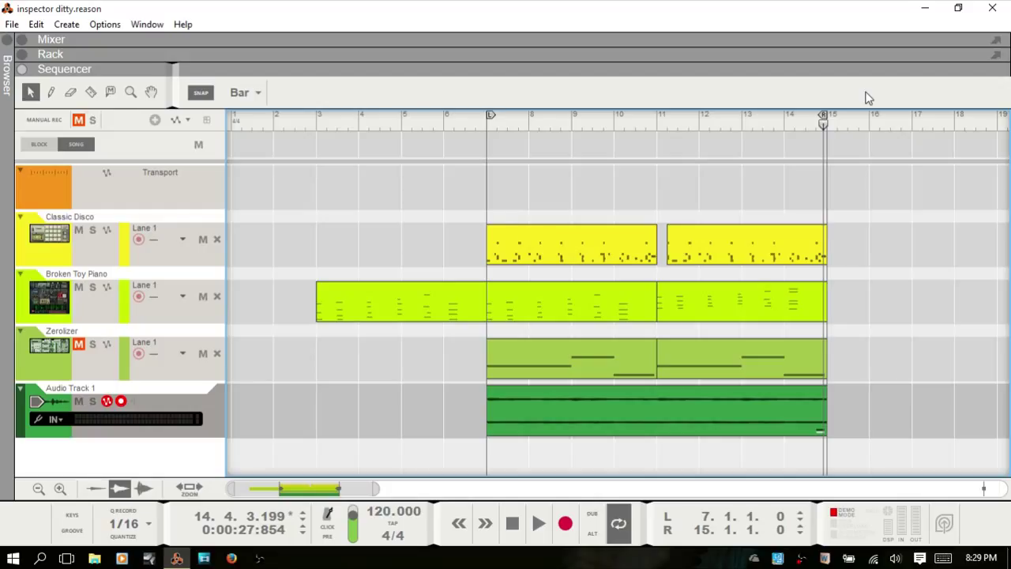
Move the first Classic Disco clip two bars earlier to bar 5 and return it to bar 7
left_click(561, 244)
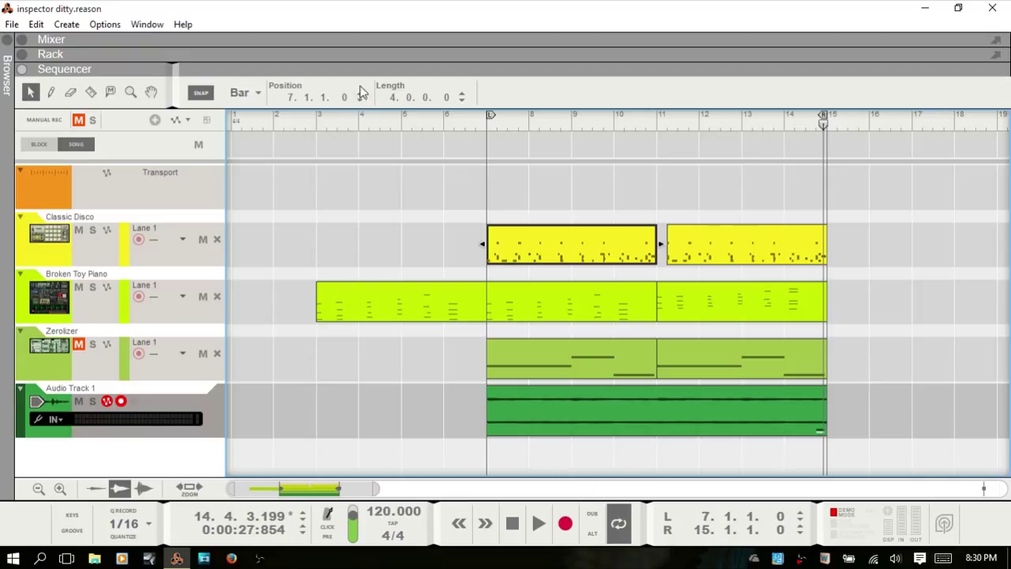
left_click(360, 101)
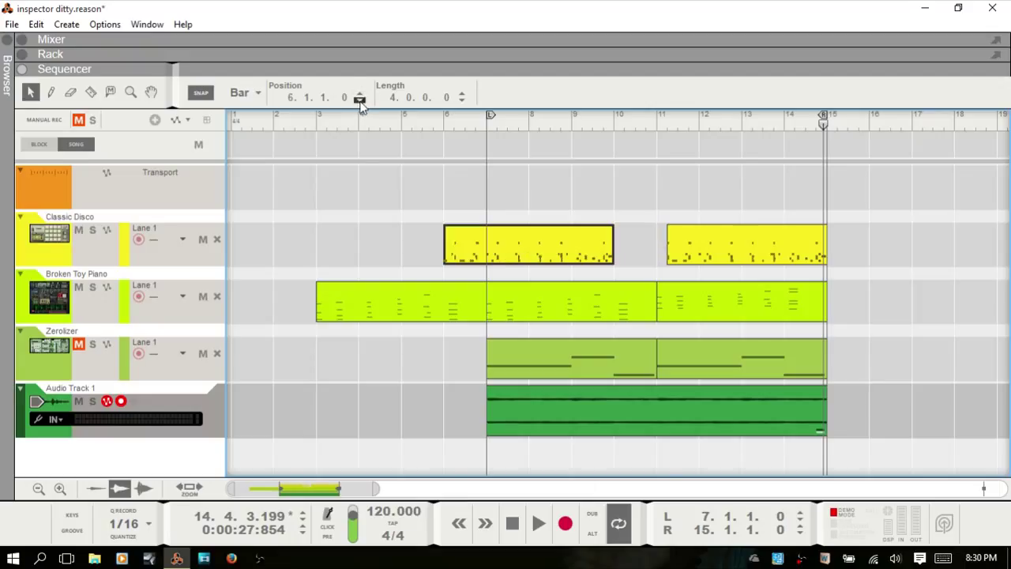
left_click(360, 102)
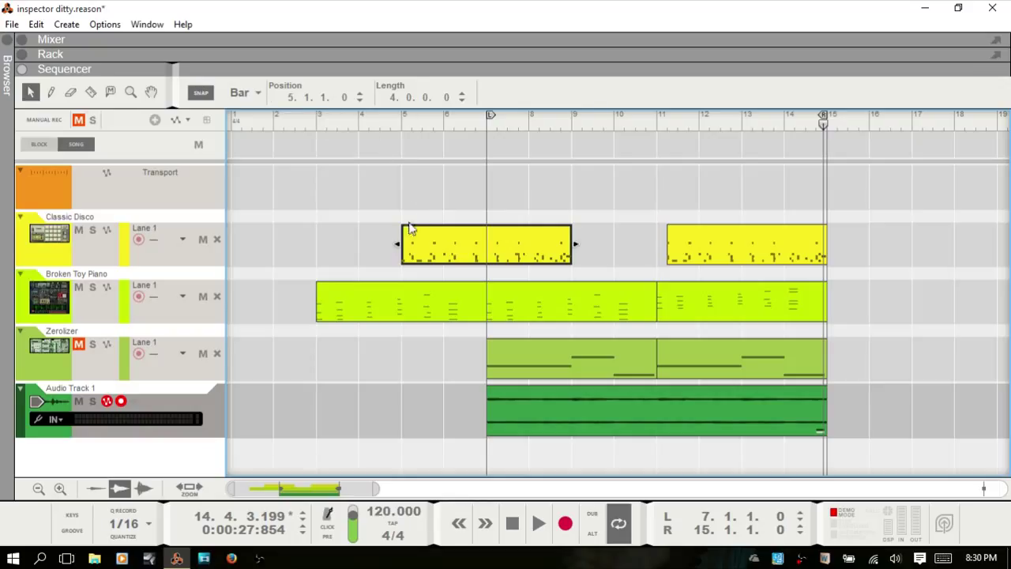
left_click(360, 94)
left_click(360, 94)
Set the first Classic Disco clip's start position to bar 6 and move it back to bar 7
double_click(285, 97)
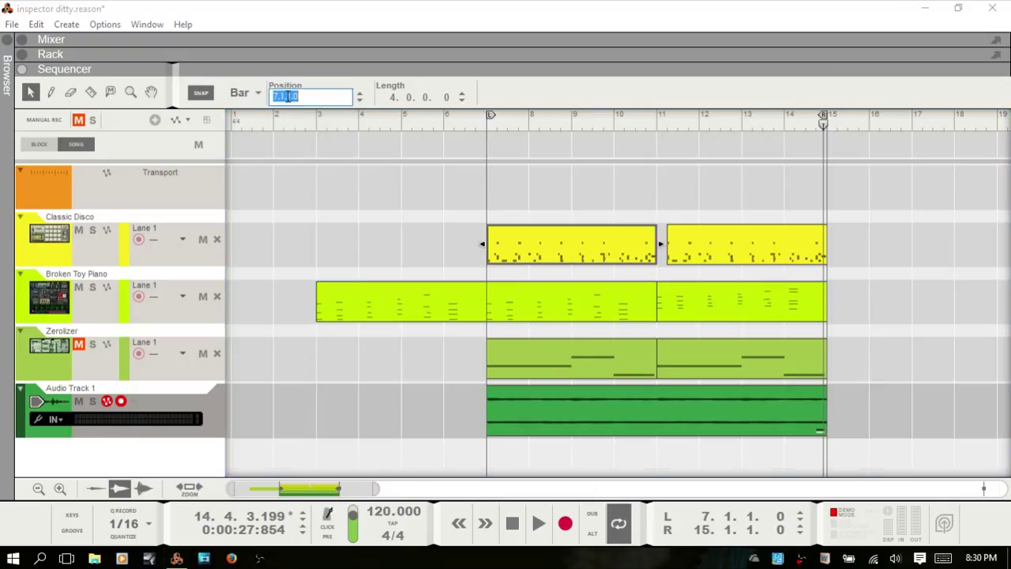
type("6")
key("Return")
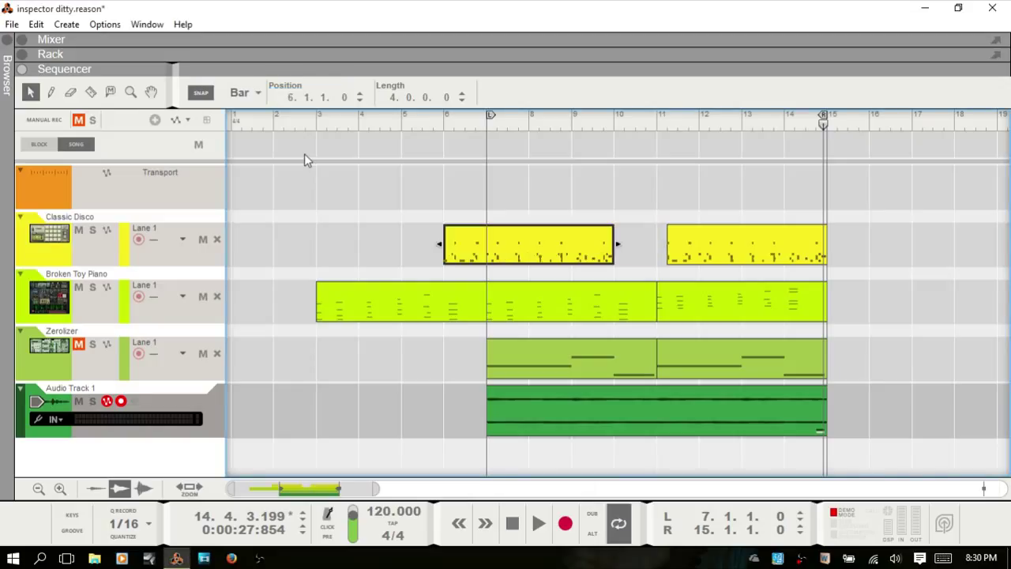
left_click(360, 93)
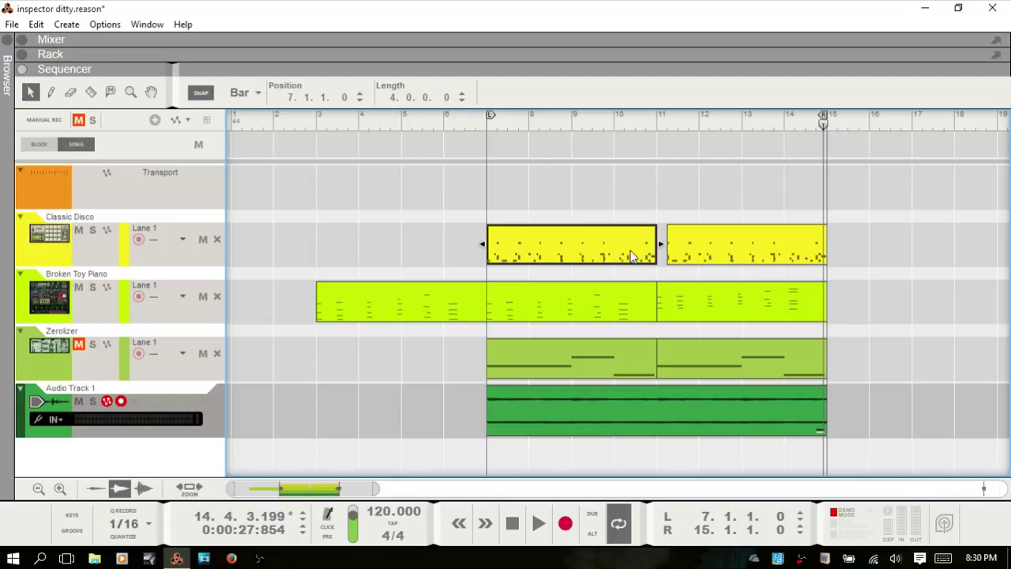
Open the first Classic Disco clip for note editing and select its second HH CLS 3 note, near bar 7.4
double_click(564, 242)
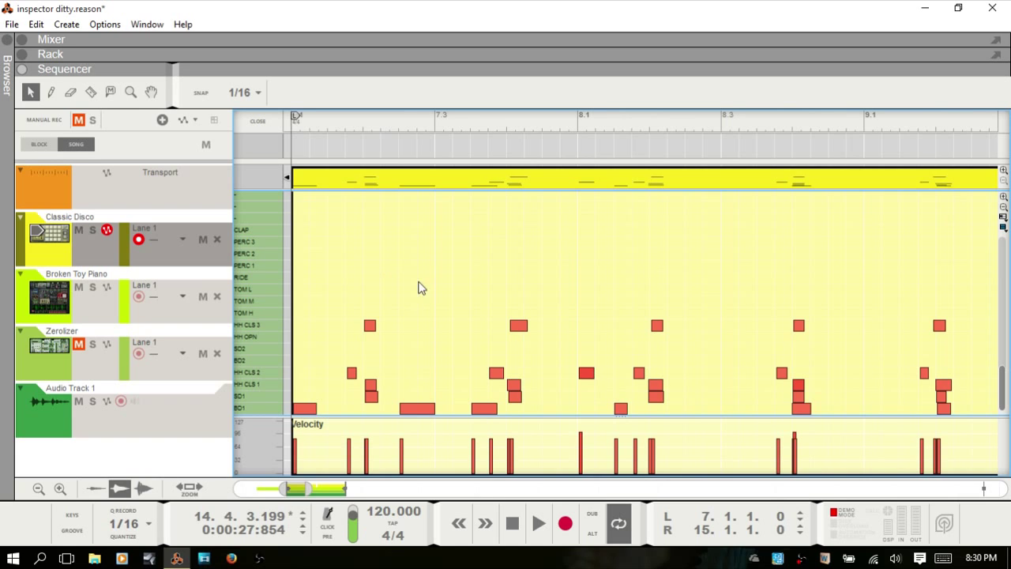
left_click(518, 327)
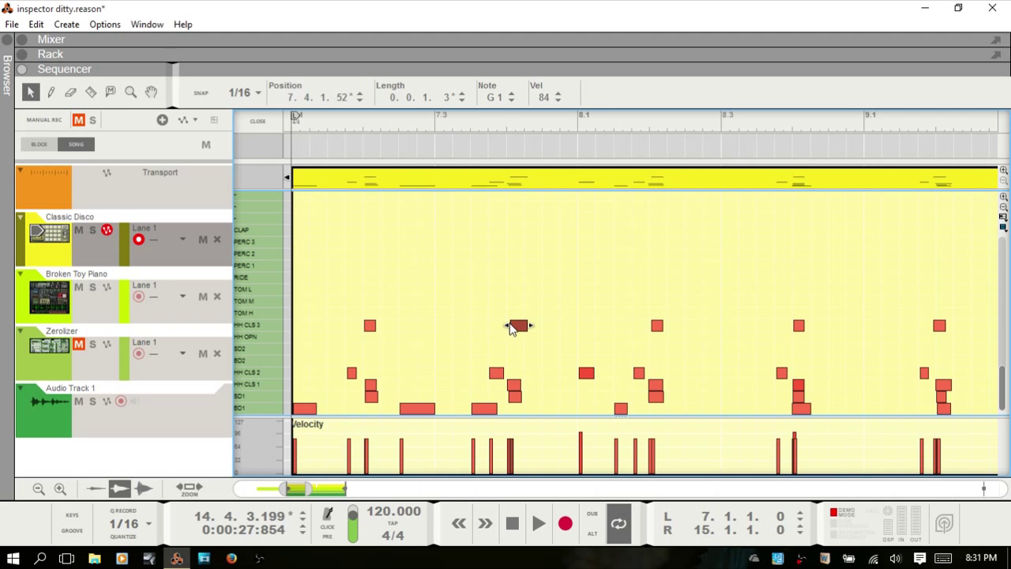
Try a length of 0.0.3.0 on the selected HH CLS 3 note and undo the change
double_click(425, 98)
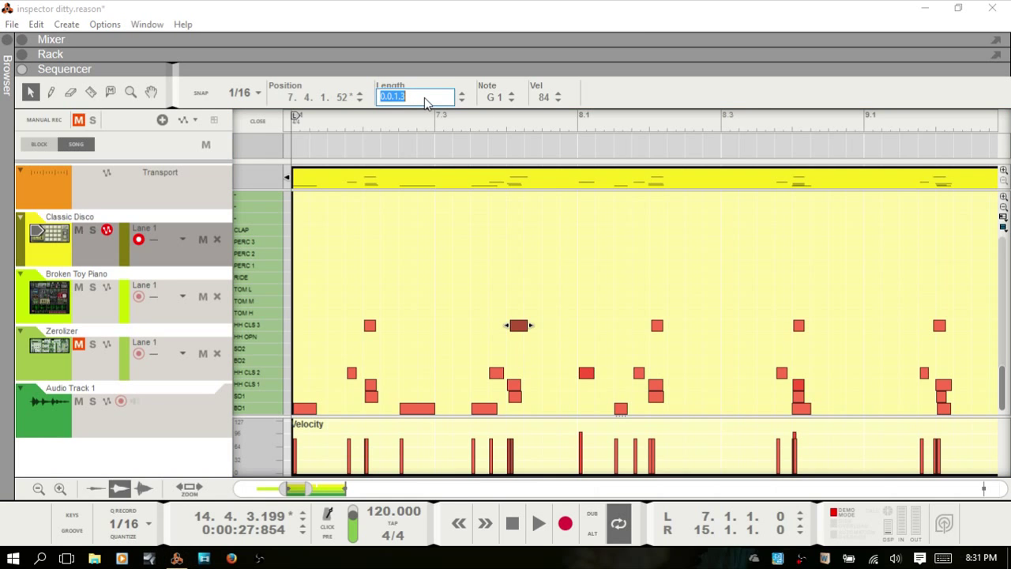
type("0.")
type("0")
type(".1")
key("BackSpace")
type("3")
key("BackSpace")
type(".3")
key("Return")
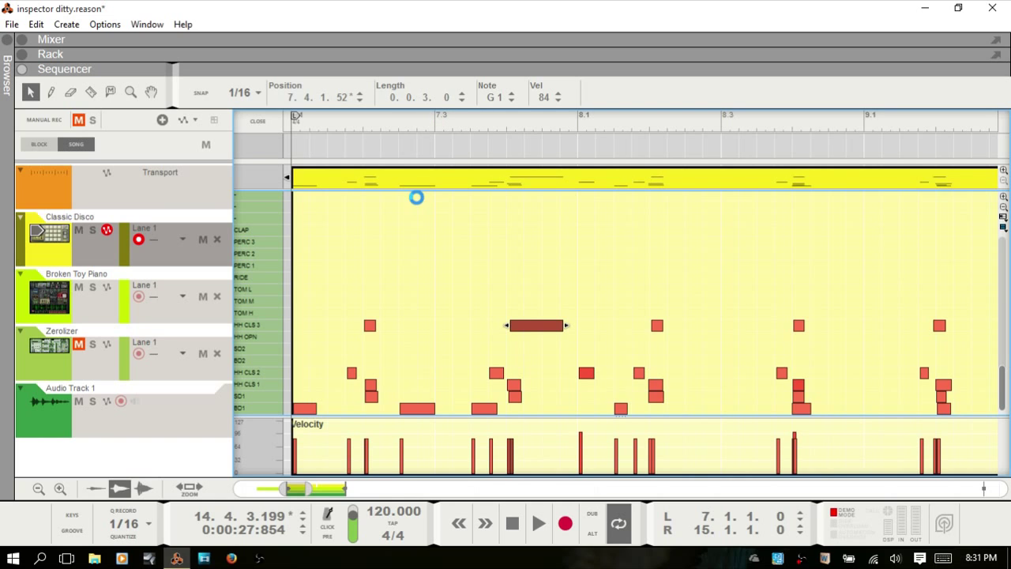
key("ctrl+z")
Step the selected note's pitch up and down, nudge it slightly earlier to position 7.4.1.32, and return its pitch to G1
left_click(511, 93)
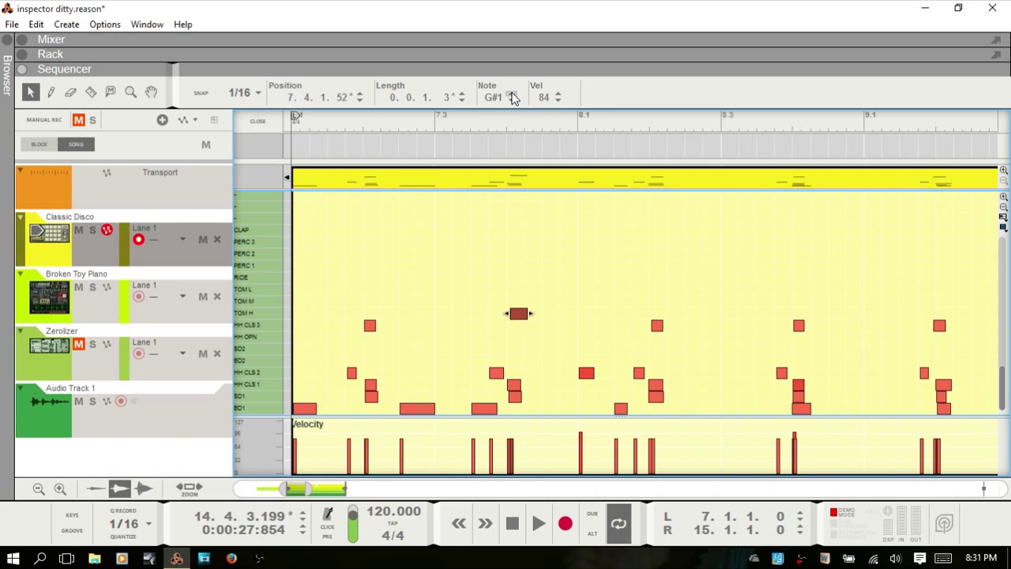
left_click(511, 93)
left_click(511, 100)
left_click(512, 100)
mouse_move(520, 331)
left_mouse_down()
mouse_move(520, 303)
mouse_move(519, 325)
left_mouse_up()
left_click(510, 94)
left_click(509, 94)
left_click(512, 100)
left_click(511, 100)
Raise the selected HH CLS 3 note's velocity to 105
left_click(558, 93)
left_click(558, 94)
left_click(558, 93)
left_click(558, 93)
left_click(558, 93)
left_click(558, 93)
left_click(559, 93)
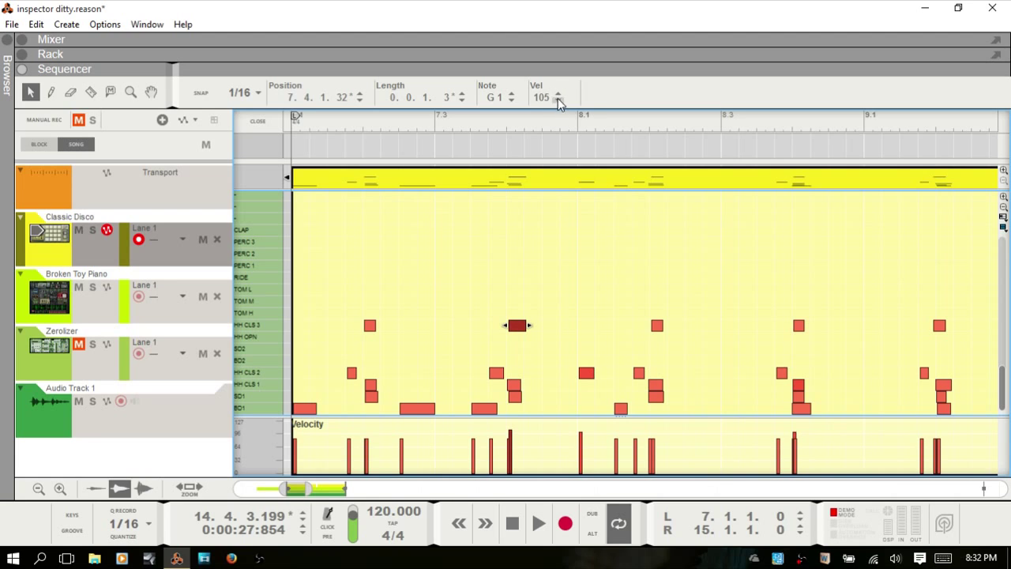
Vary the selected note's velocity up and down, and close the clip's note editor to return to the arrangement
left_click(557, 93)
left_click(558, 93)
left_click(558, 93)
left_click_drag(558, 101, 559, 101)
left_click(558, 94)
left_click(558, 96)
left_click(559, 94)
left_click(560, 101)
left_click(559, 101)
key("ctrl+e")
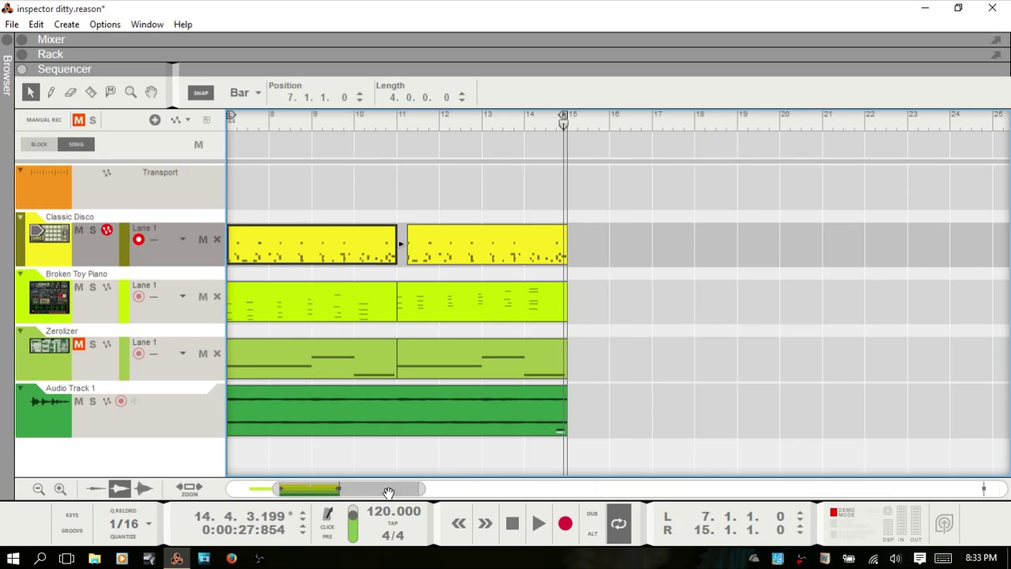
Raise the Audio Track 1 clip's fade-in to 17 and reset it to 0
scroll(388, 488, "left", 3)
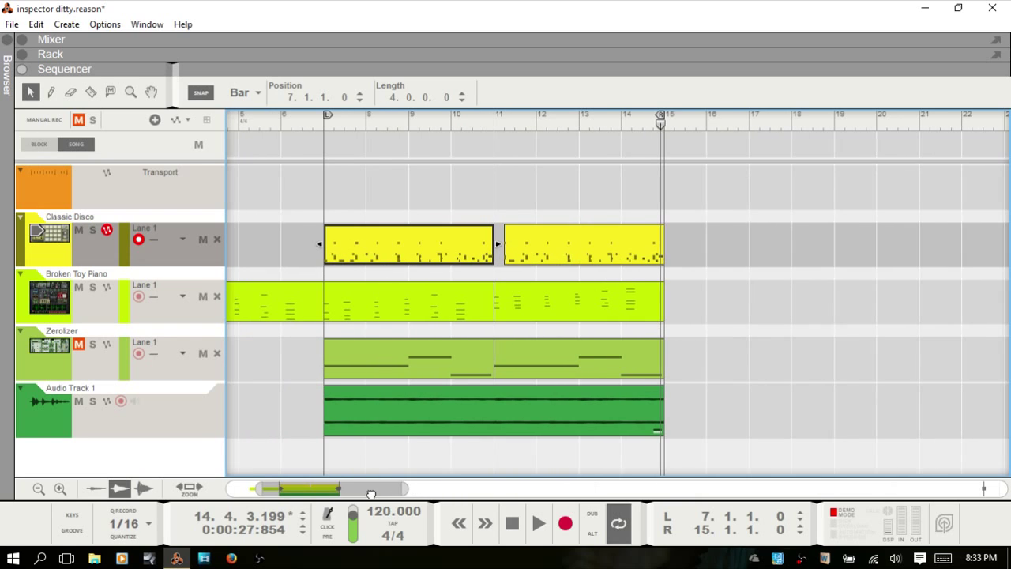
left_click(475, 419)
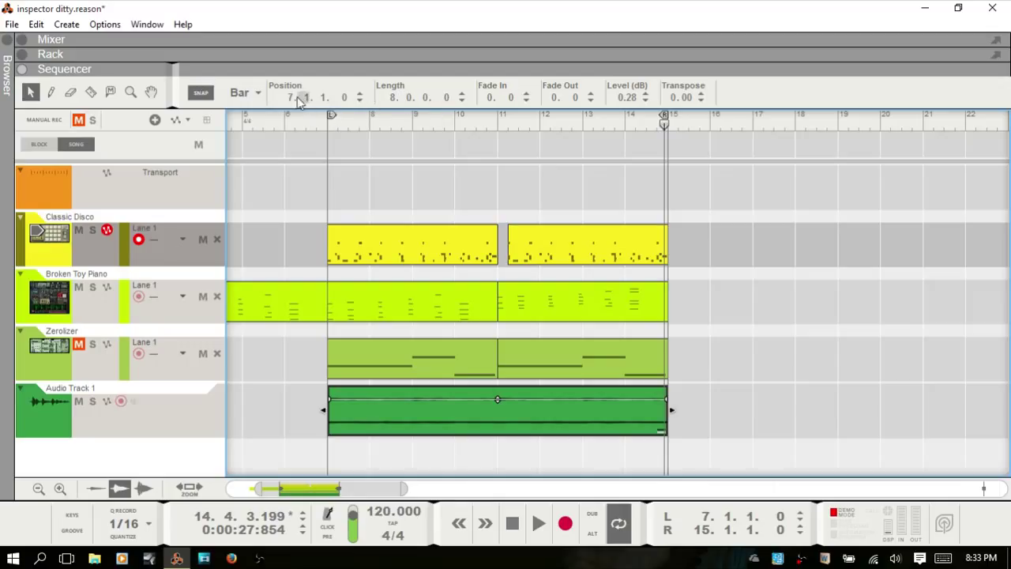
left_click(527, 94)
left_click(527, 94)
left_click(526, 94)
left_click(527, 94)
left_click(527, 94)
left_click(527, 94)
left_click(527, 94)
left_click(527, 94)
left_click(527, 94)
left_click(527, 94)
left_click(527, 94)
left_click(527, 94)
left_click(527, 94)
left_click(527, 94)
left_click(527, 94)
left_click(527, 94)
left_click(527, 94)
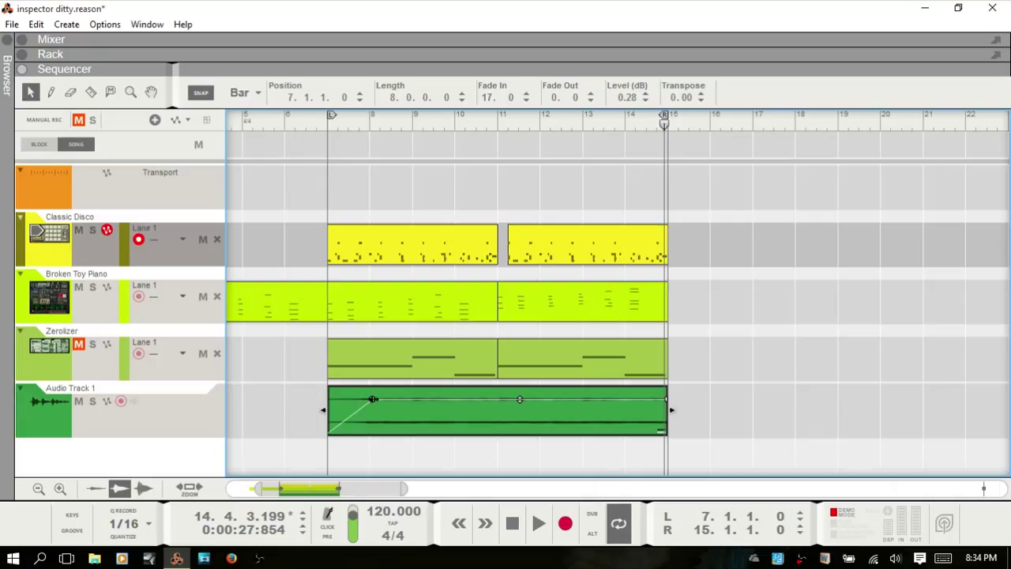
left_click_drag(373, 399, 328, 400)
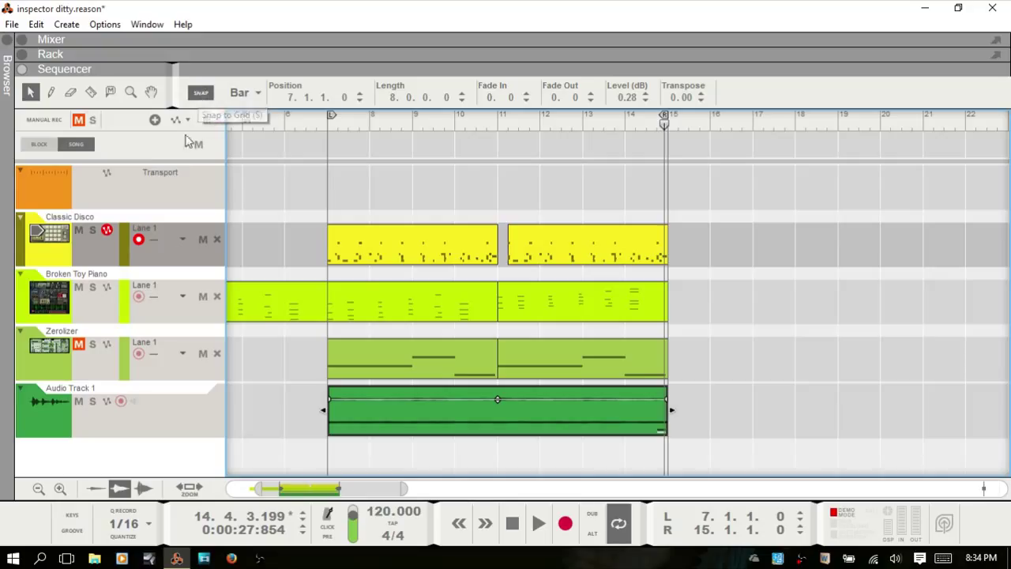
Try adjusting the audio clip's fade-in handle with snap off, and restore snap and a fade-in of 0
key("s")
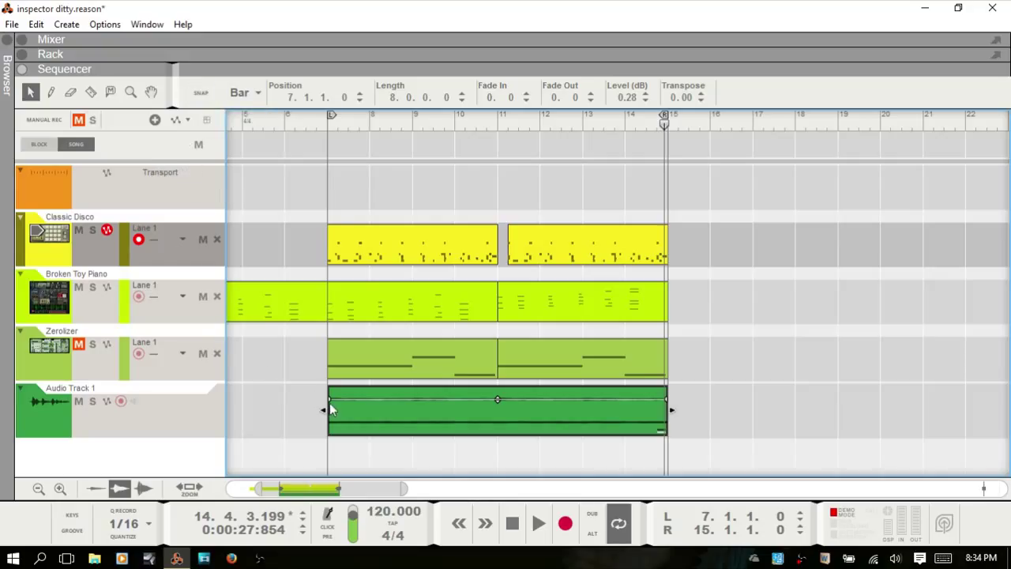
left_click_drag(327, 401, 298, 395)
key("s")
mouse_move(346, 400)
left_mouse_down()
mouse_move(396, 403)
mouse_move(330, 395)
left_mouse_up()
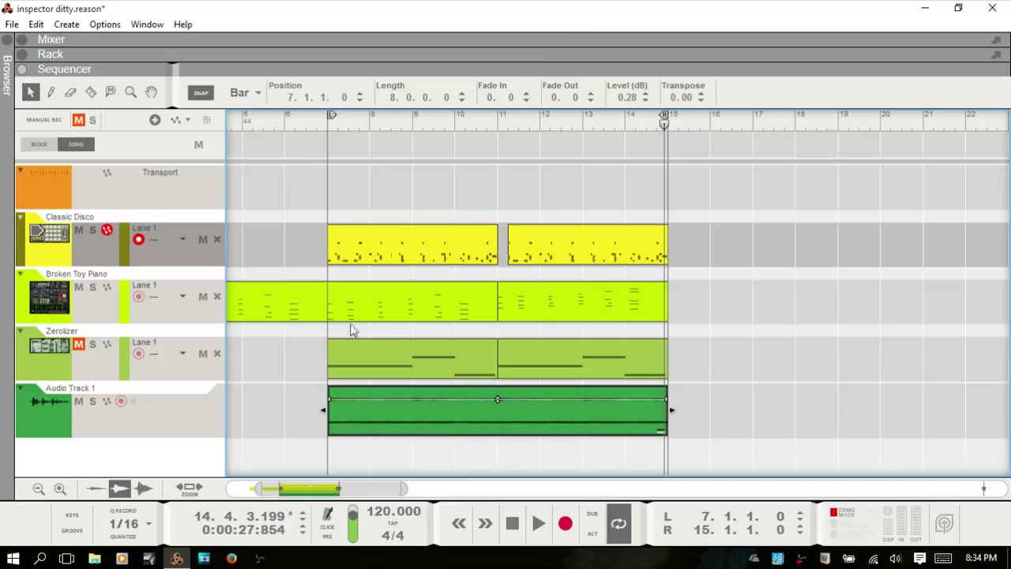
Increase the Audio Track 1 clip's fade-in stepwise past 6 and lower it back to 0
left_click(528, 93)
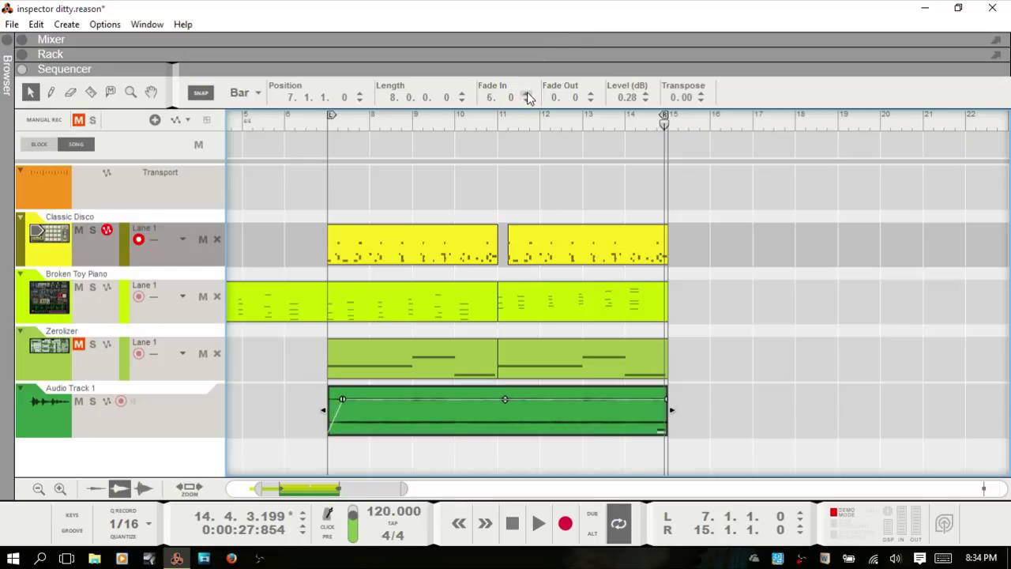
left_click(528, 93)
left_click(528, 94)
left_click(528, 93)
left_click(527, 101)
Raise the Audio Track 1 clip's fade-out to 11 and lower it back to 0
left_click(591, 93)
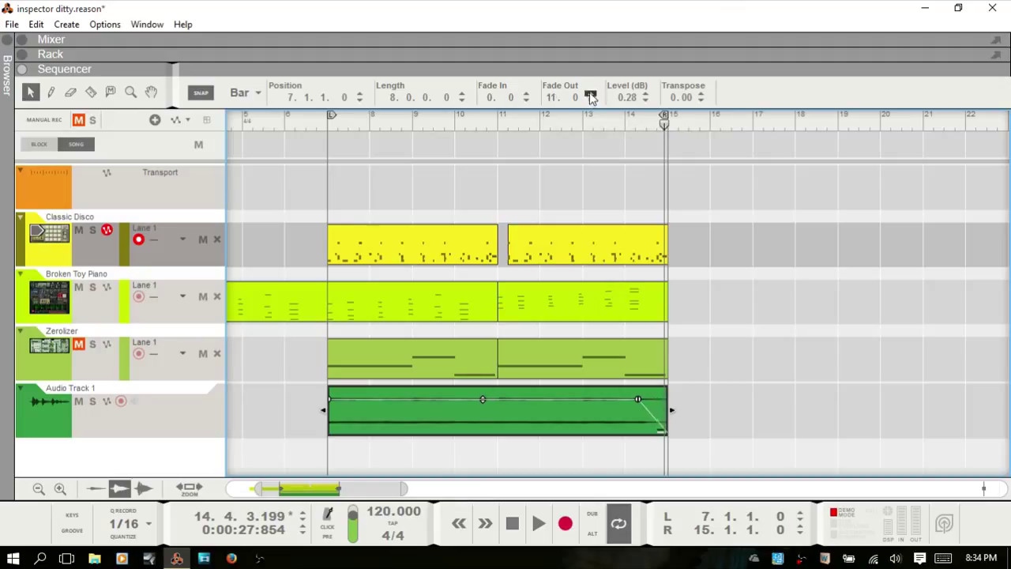
left_click(591, 101)
left_click(591, 100)
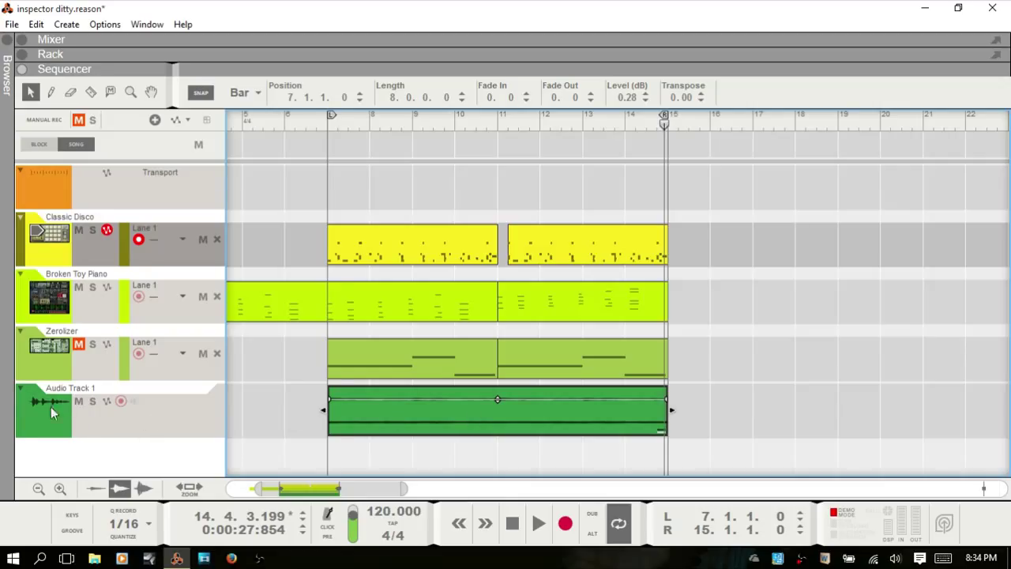
Examine the input source options of Audio Track 1 without changing them, and select the Zerolizer track
left_click(137, 431)
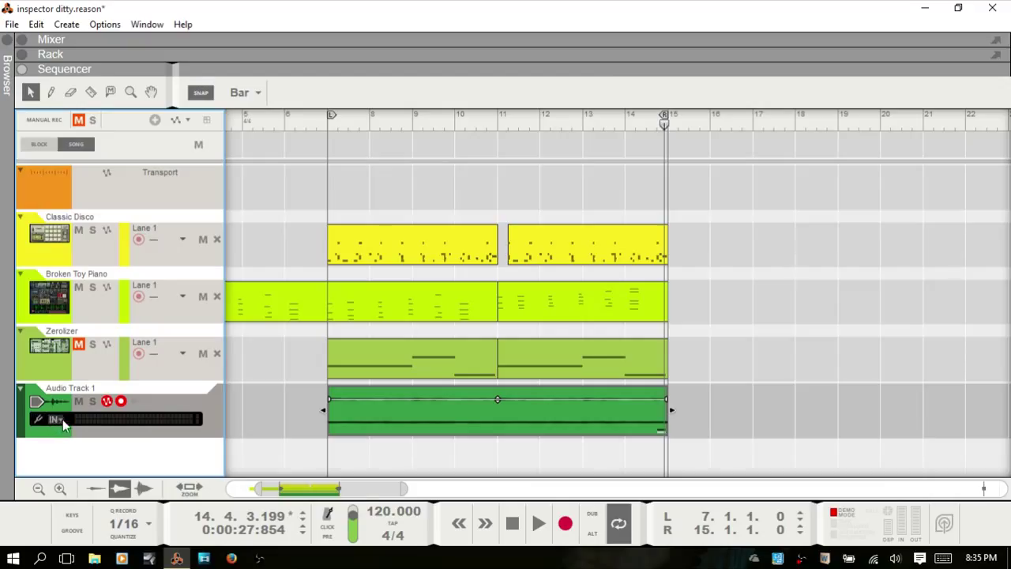
left_click(57, 420)
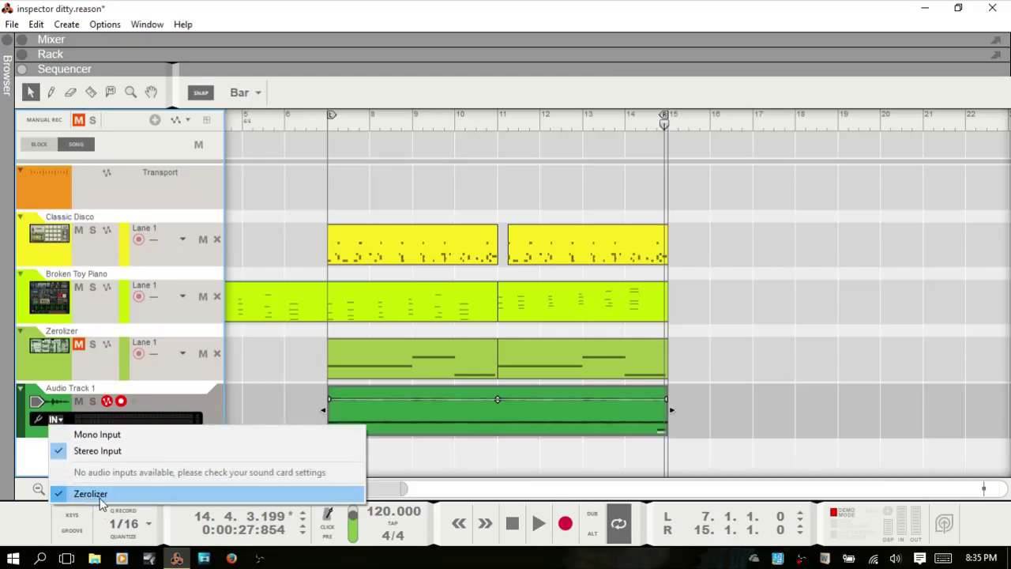
left_click(46, 360)
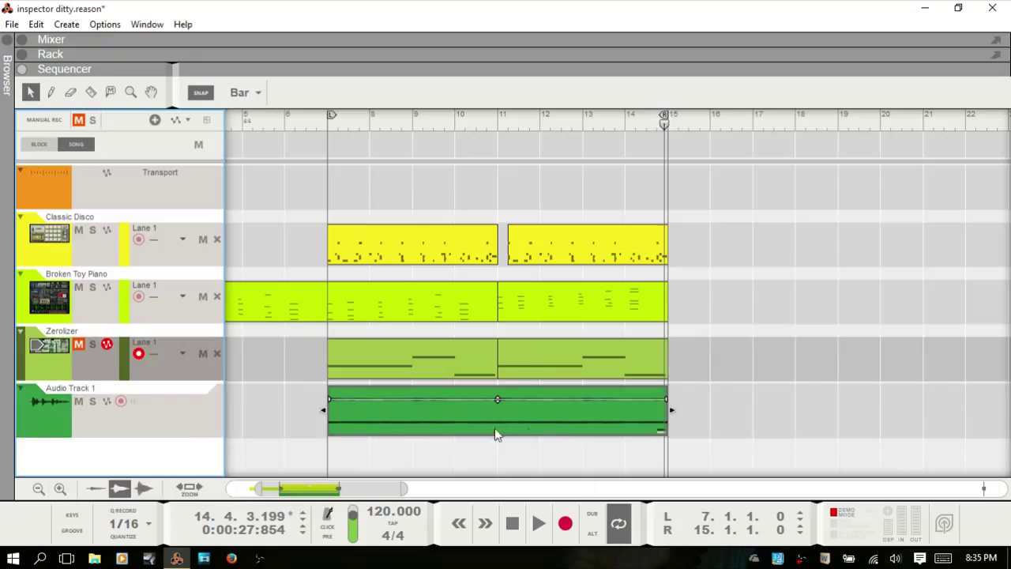
Open the Audio Track 1 clip's level for editing and audition the track soloed
left_click(537, 420)
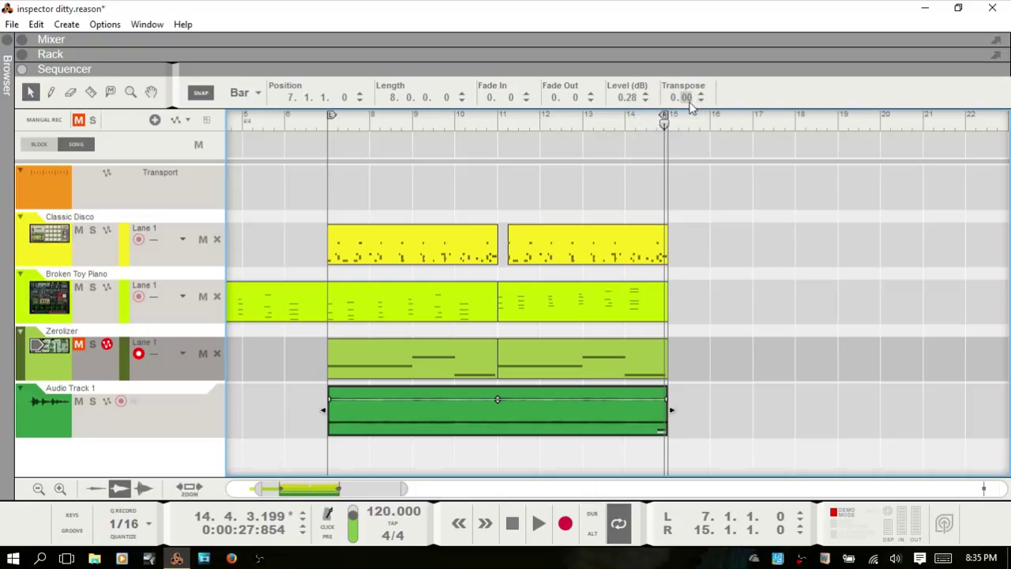
double_click(625, 96)
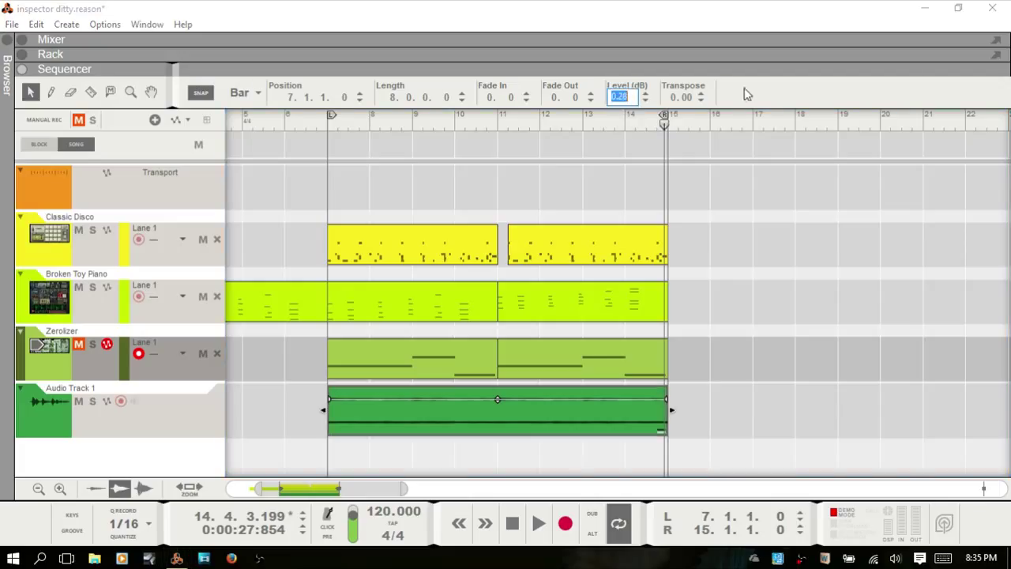
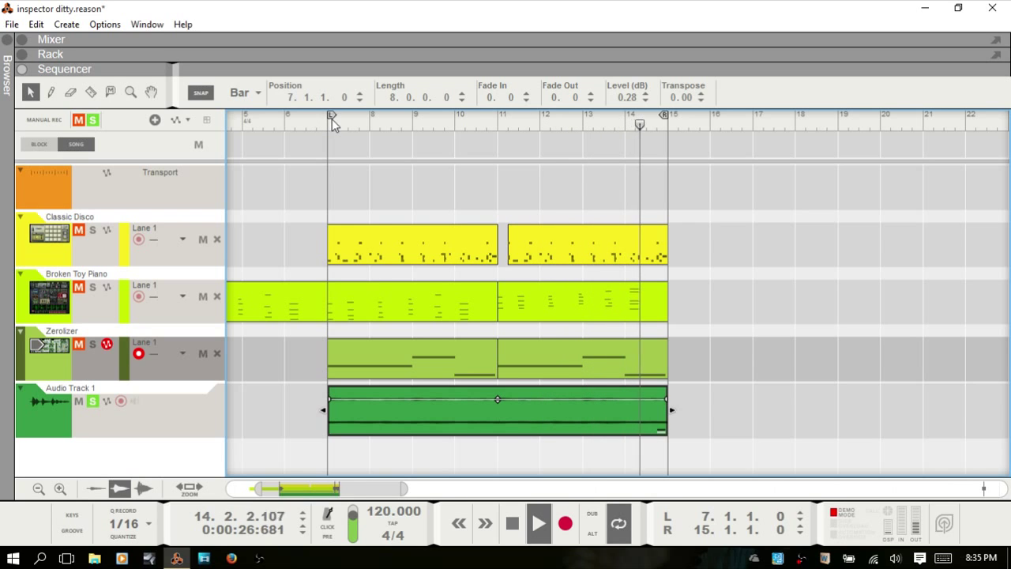
key("space")
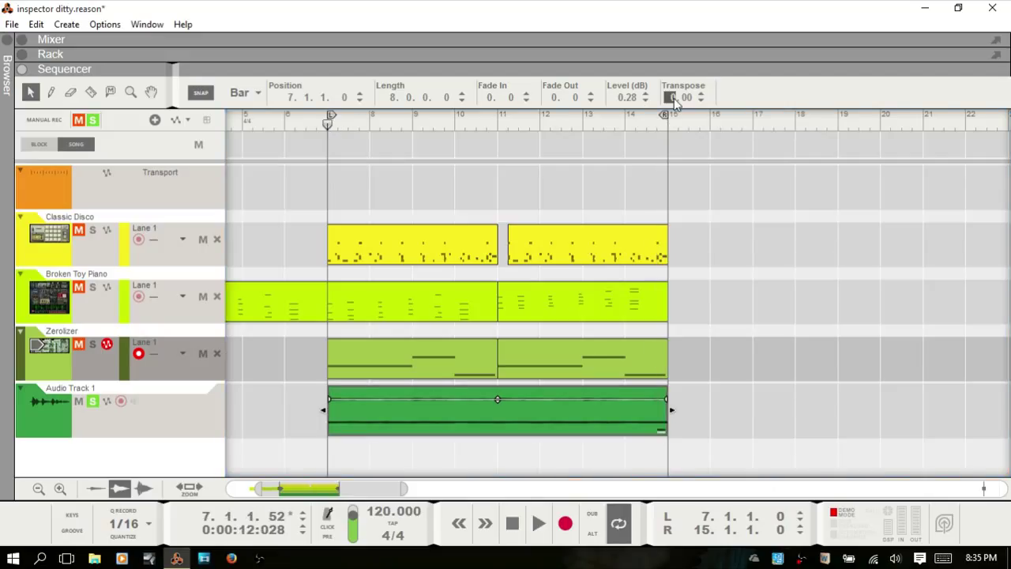
Set the Audio Track 1 clip's transposition to 4.00 semitones and deselect the clip
left_click(700, 94)
left_click(701, 94)
left_click(700, 94)
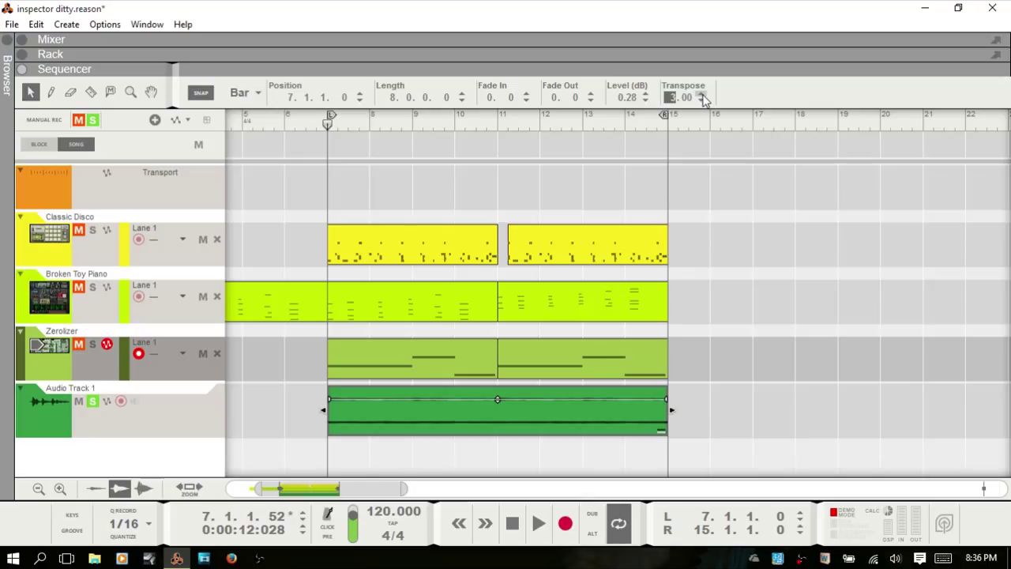
left_click(700, 94)
left_click(756, 322)
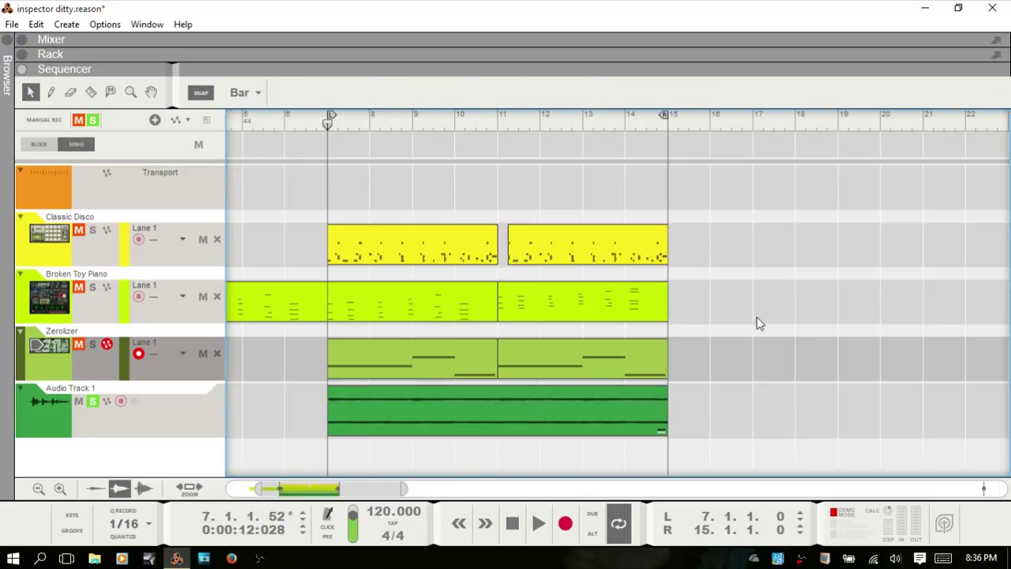
Play back the transposed Audio Track 1 clip and undo its transposition to 0.00
left_click(506, 424)
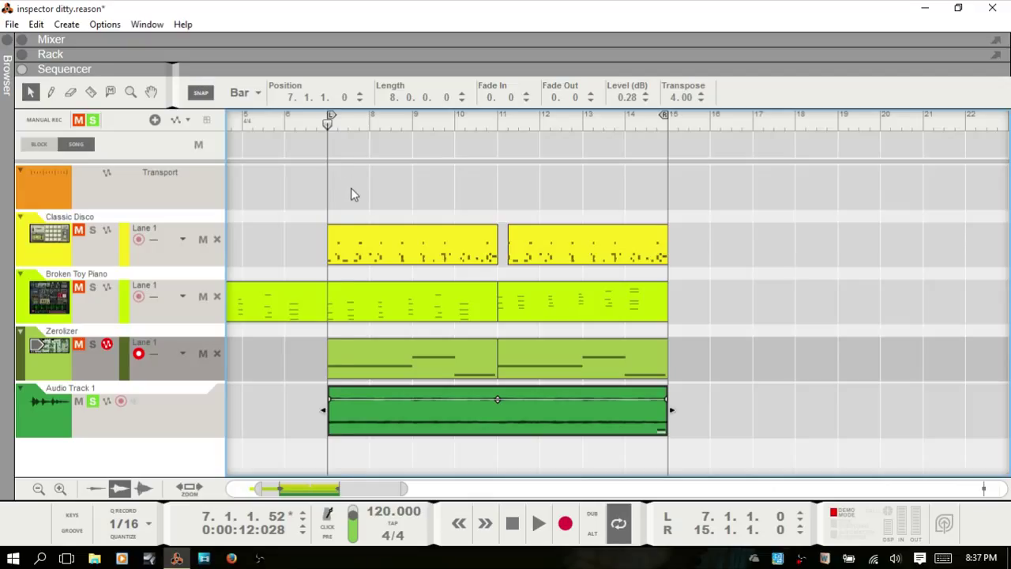
key("space")
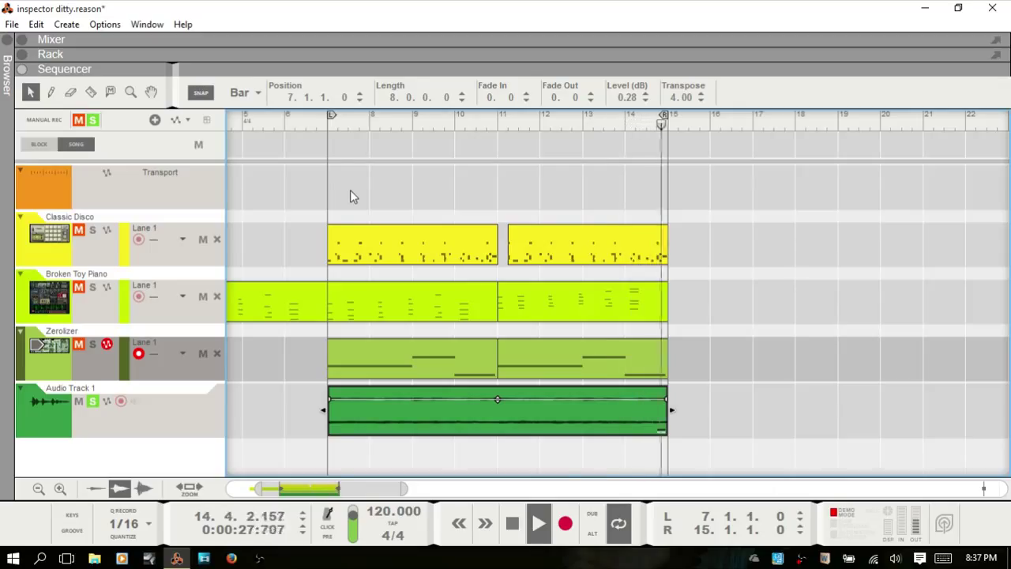
key("space")
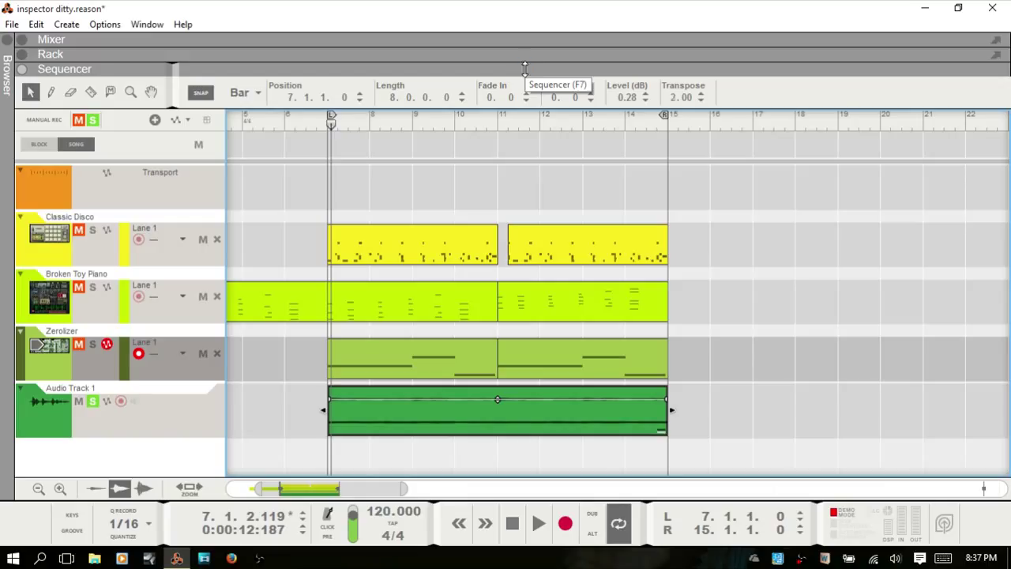
key("ctrl+z")
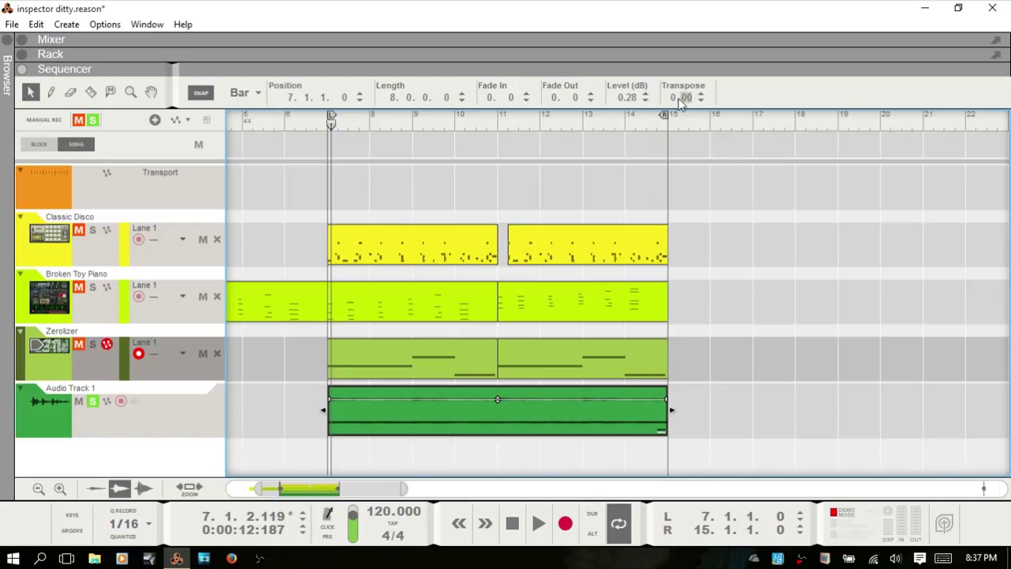
Deselect the Audio Track 1 clip
left_click(836, 322)
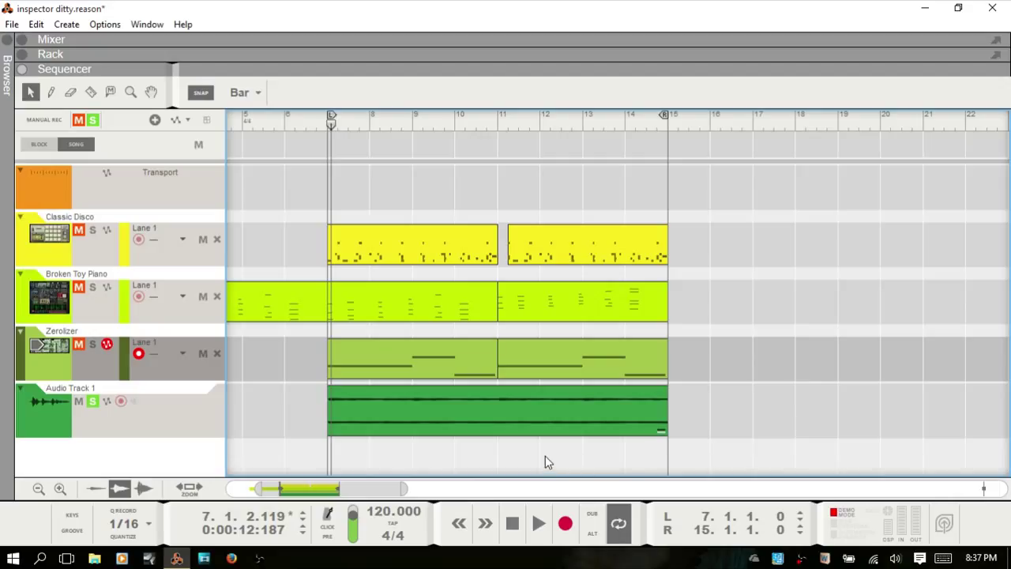
key("KP_0")
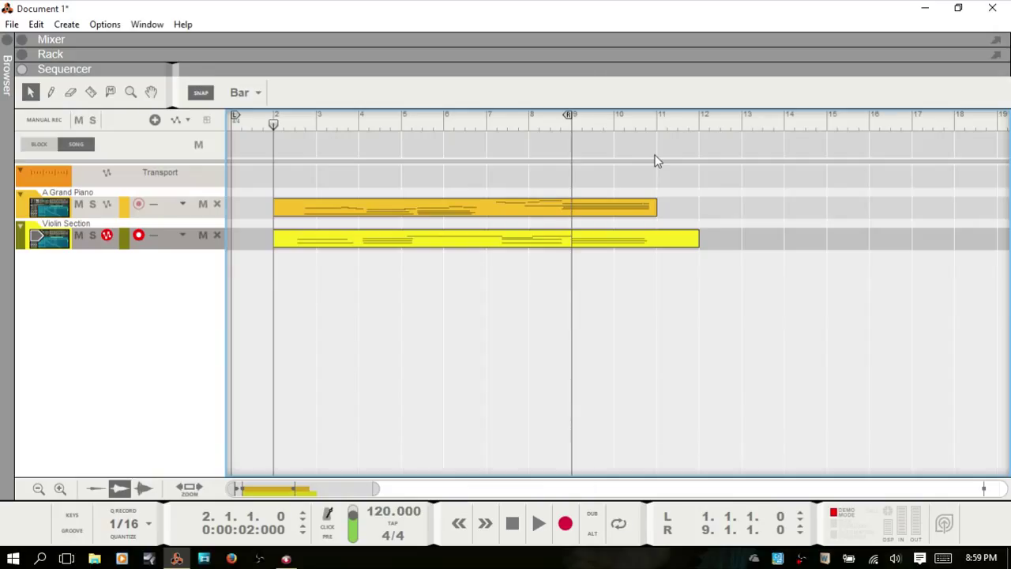
Compare the position and length of the A Grand Piano and Violin Section clips individually and with both selected
left_click(442, 215)
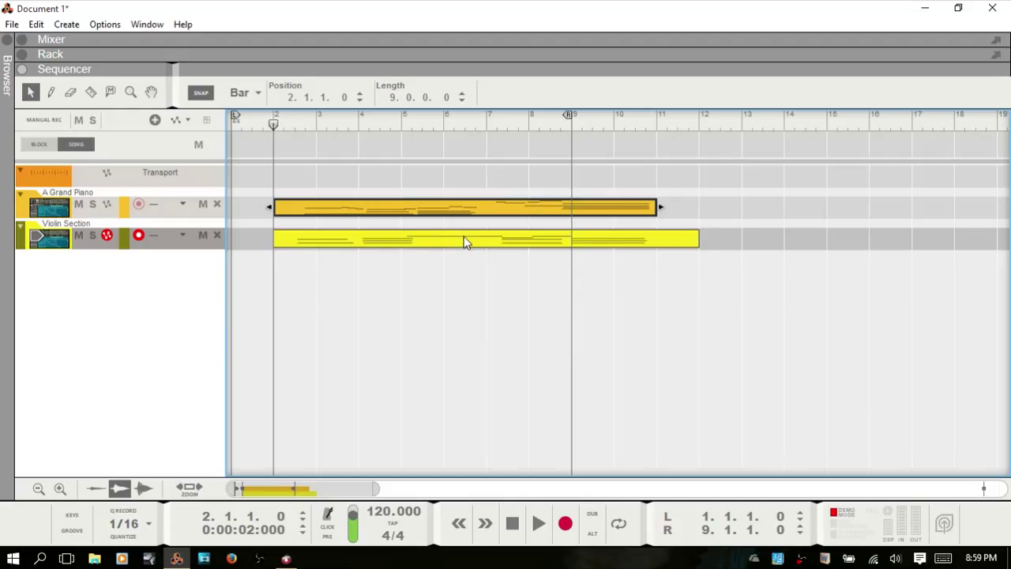
left_click(465, 241)
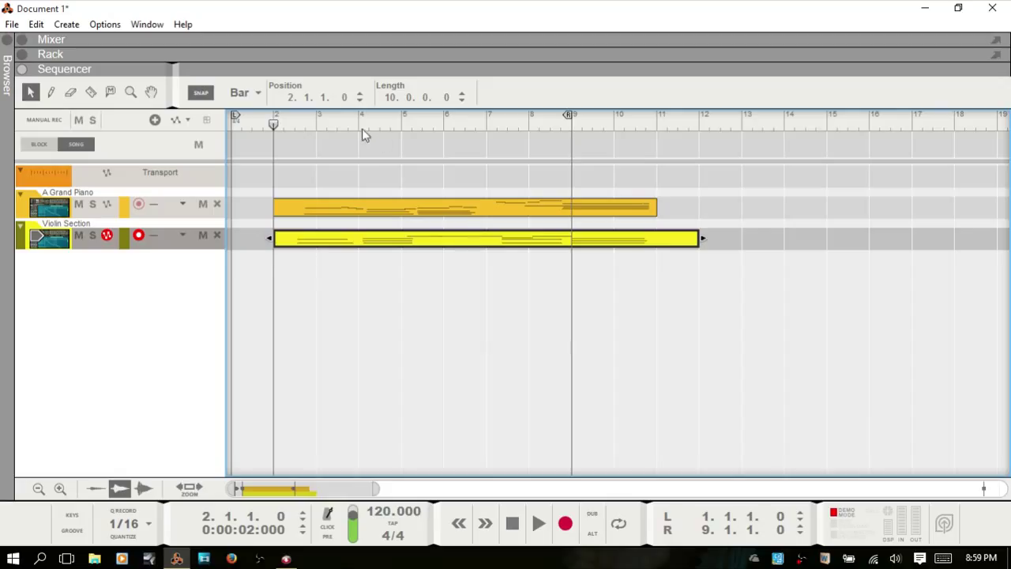
left_click(399, 216)
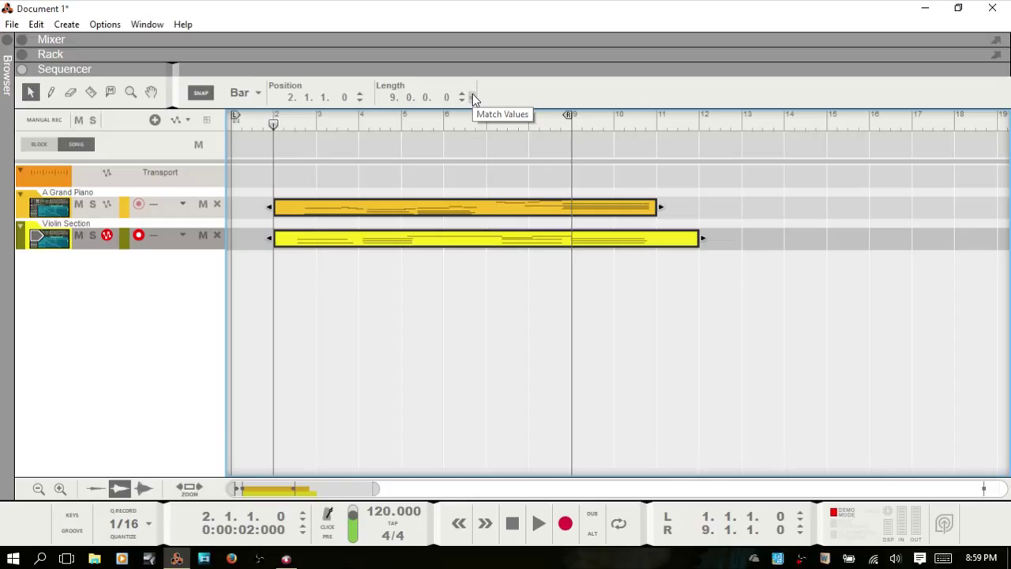
Try matching the Violin Section clip's length to the A Grand Piano clip's with Match Values, and undo the match
left_click(488, 183)
left_click(484, 208)
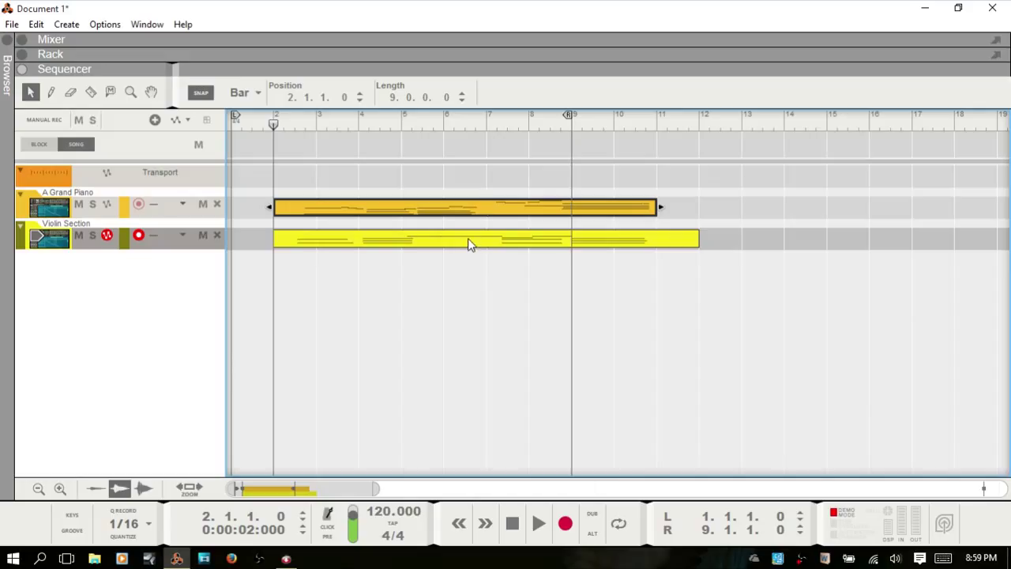
left_click(467, 238, "shift")
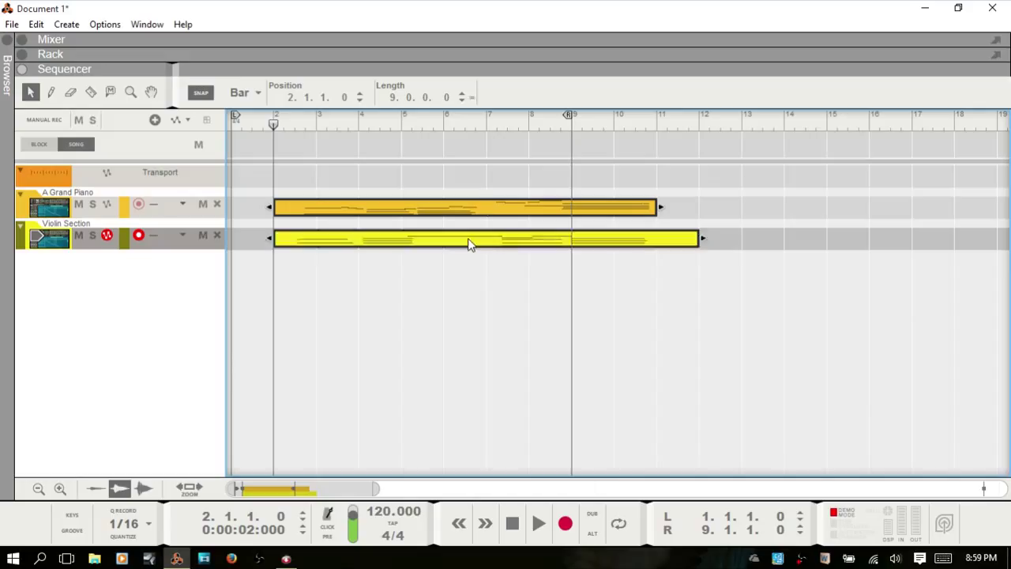
left_click(472, 98)
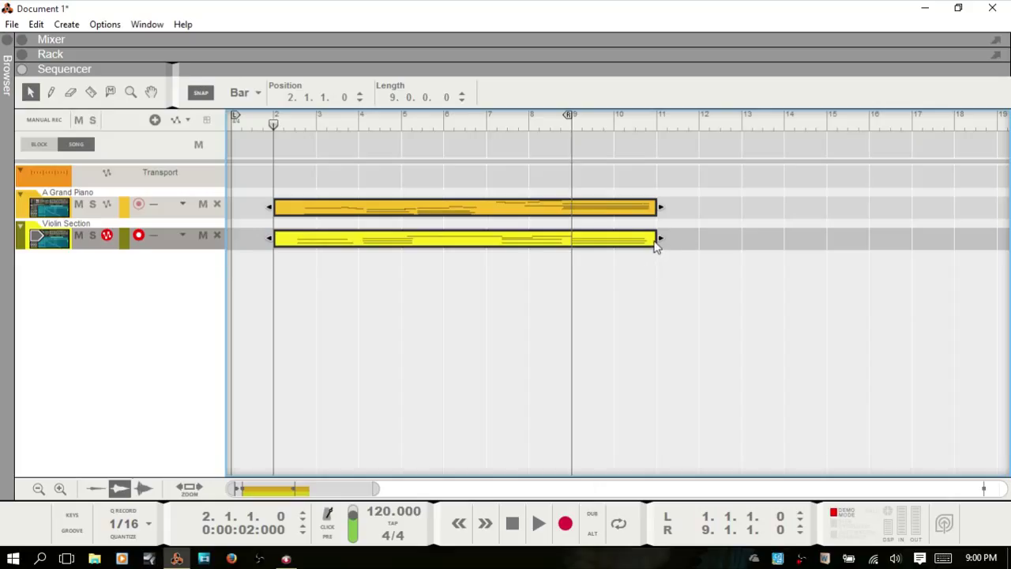
left_click_drag(645, 239, 648, 249)
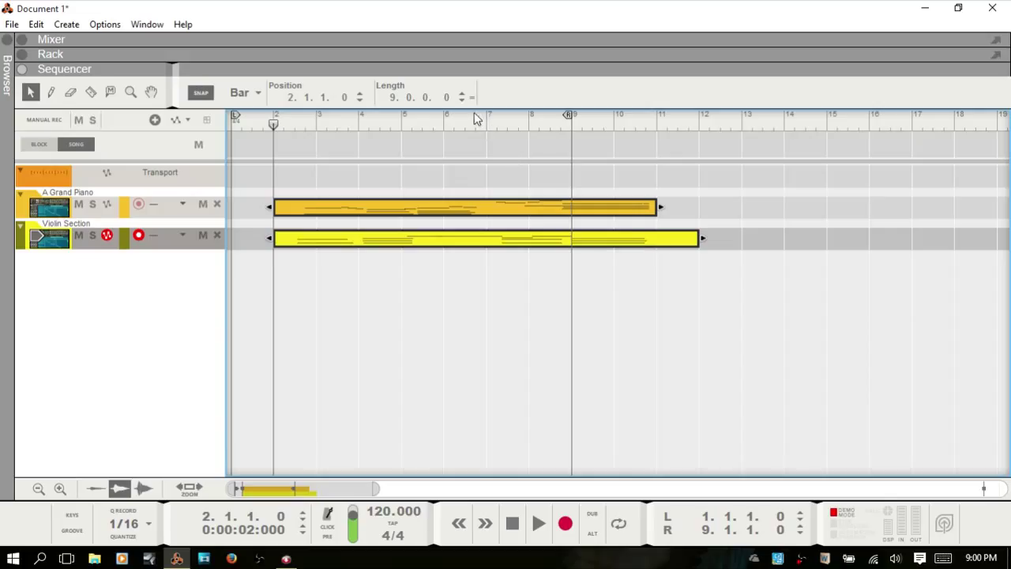
Match the lengths of the A Grand Piano and Violin Section clips at 9.0.0.0 and deselect them
left_click(505, 151)
left_click(496, 204)
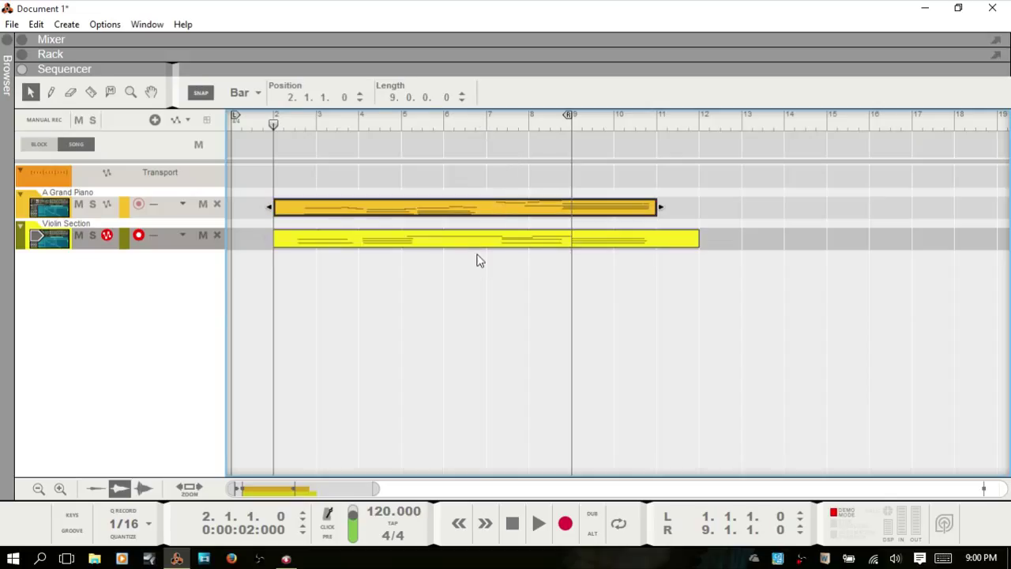
left_click(480, 244, "shift")
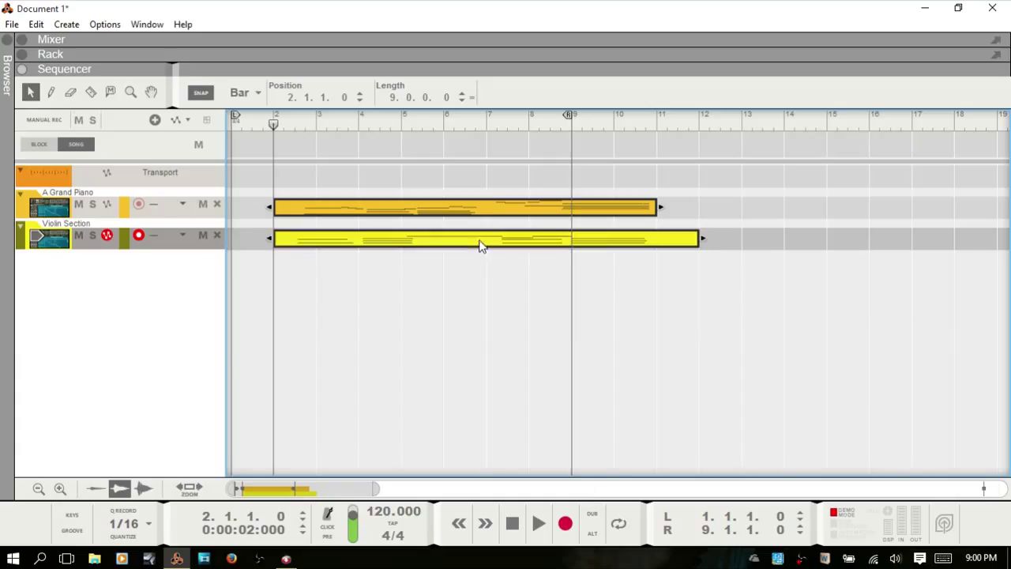
left_click(472, 99)
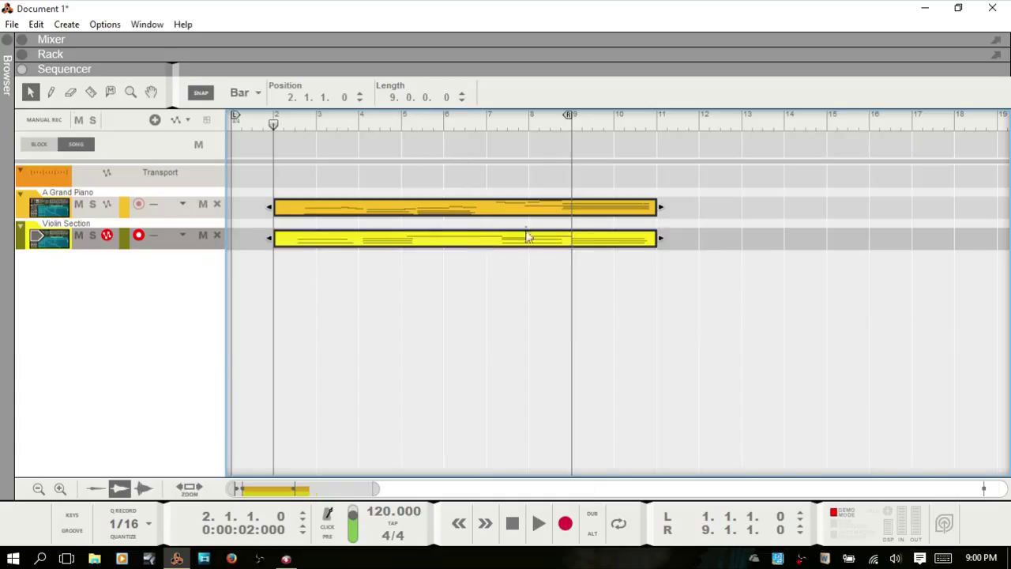
left_click(520, 324)
Open the A Grand Piano clip for note editing around bars 3 to 5
left_click(487, 212)
double_click(488, 212)
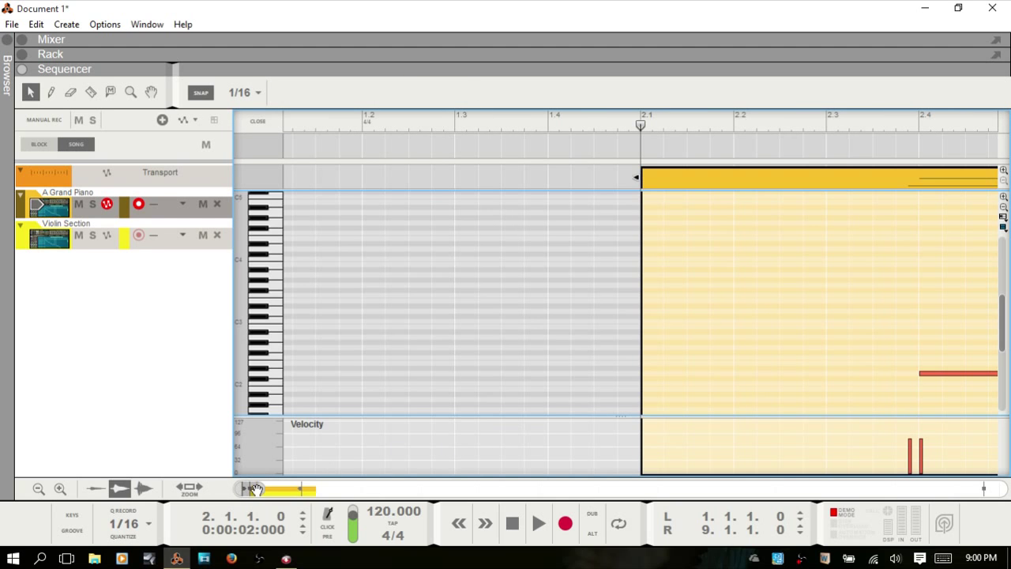
left_click_drag(251, 488, 273, 489)
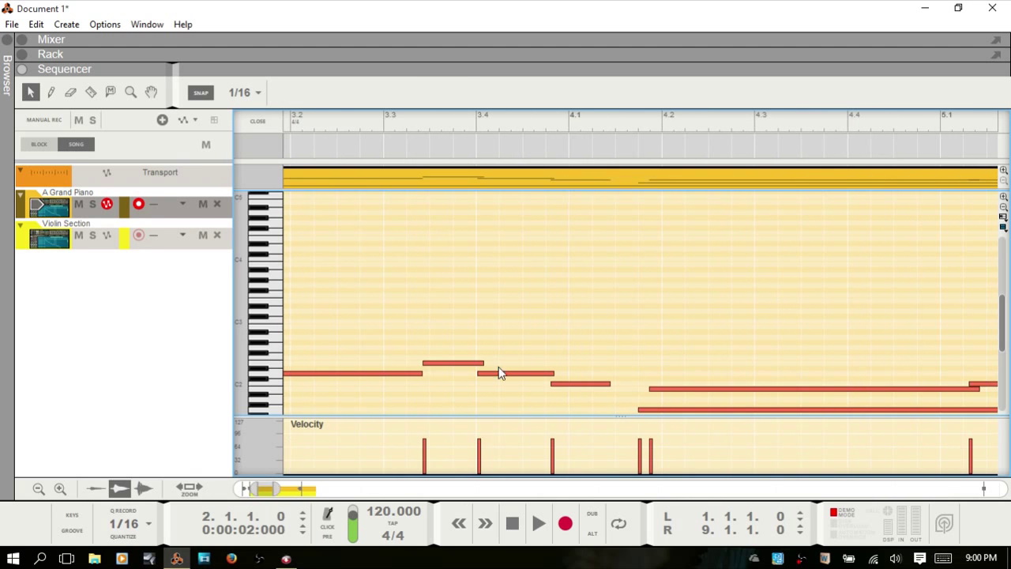
Examine which values can be matched for the E2 note in bar 3 and the C2 note near bar 4
left_click(465, 364)
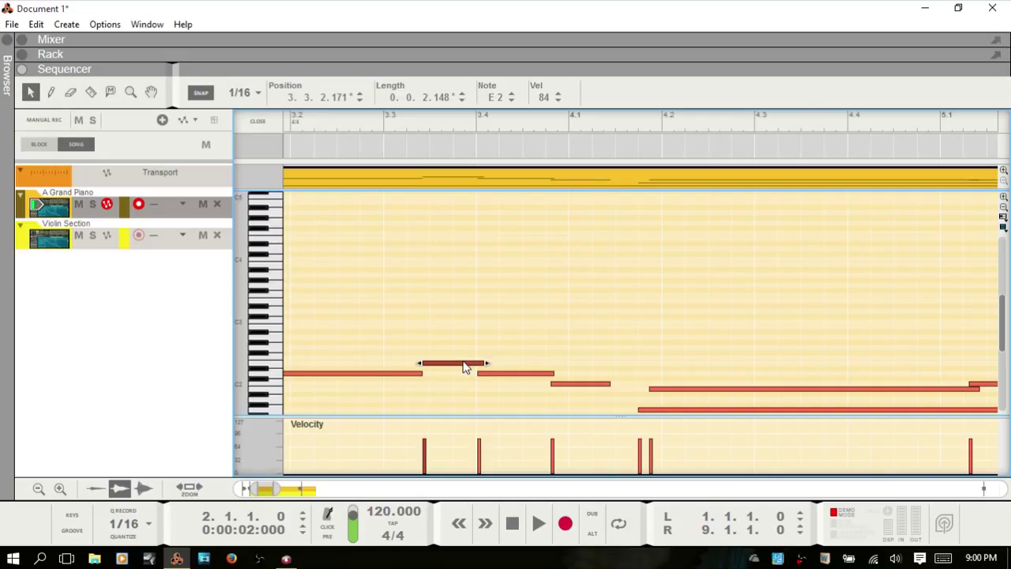
left_click(574, 385, "shift")
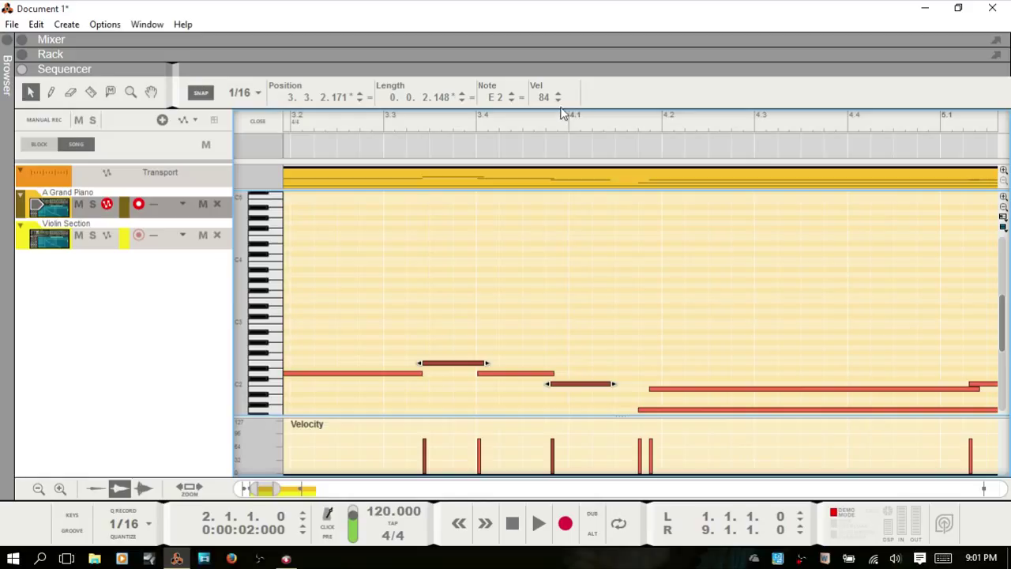
left_click(529, 360)
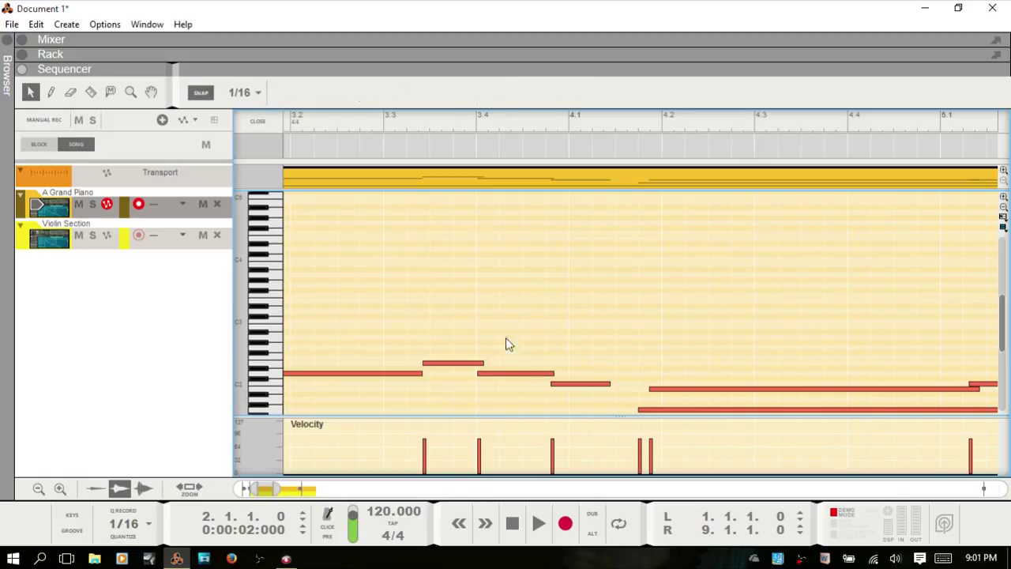
Try matching the C2 note's position to the E2 note's at 3.3.2.171, and undo the match
left_click(454, 365)
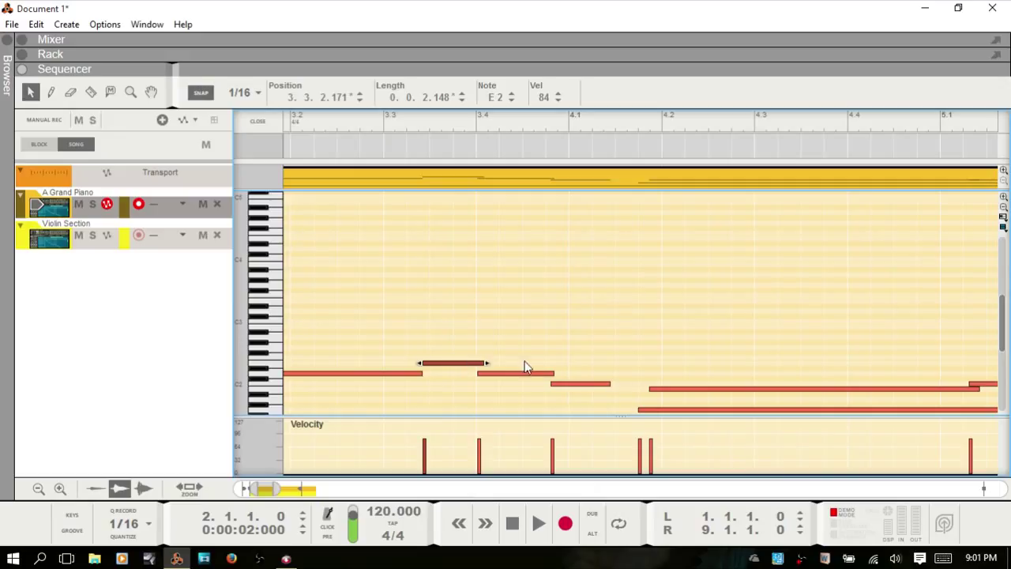
left_click(590, 386, "shift")
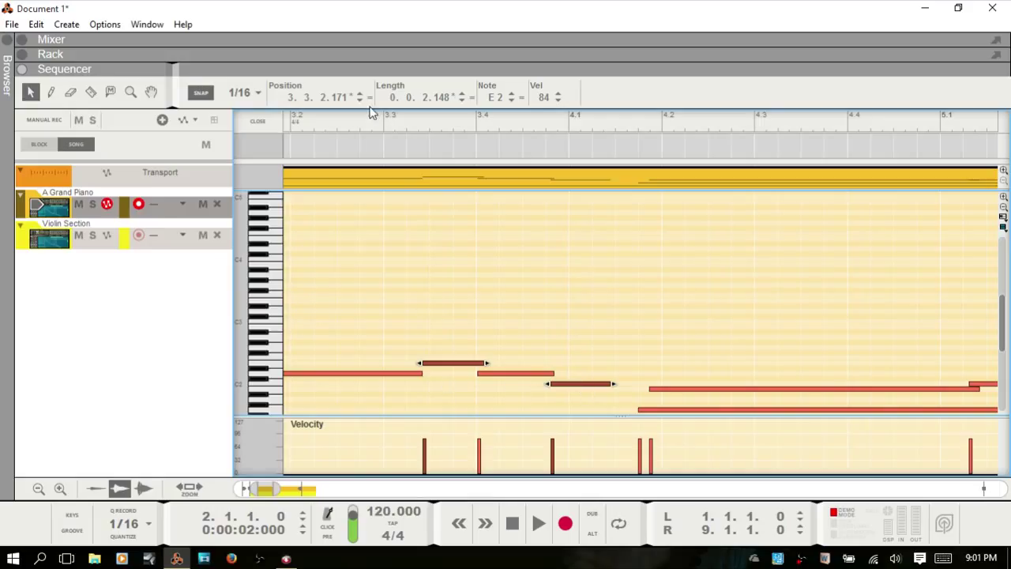
key("Return")
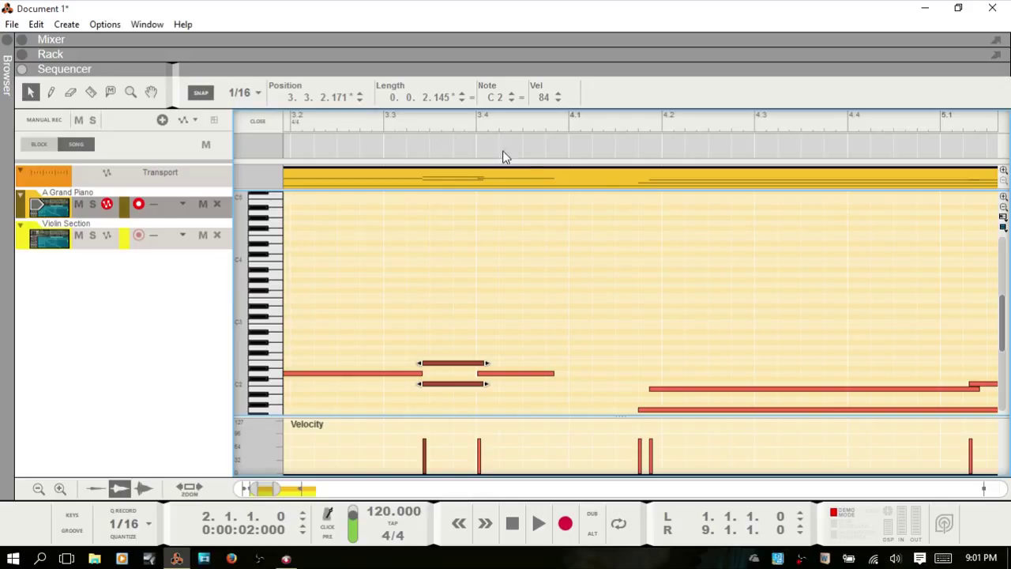
key("ctrl+z")
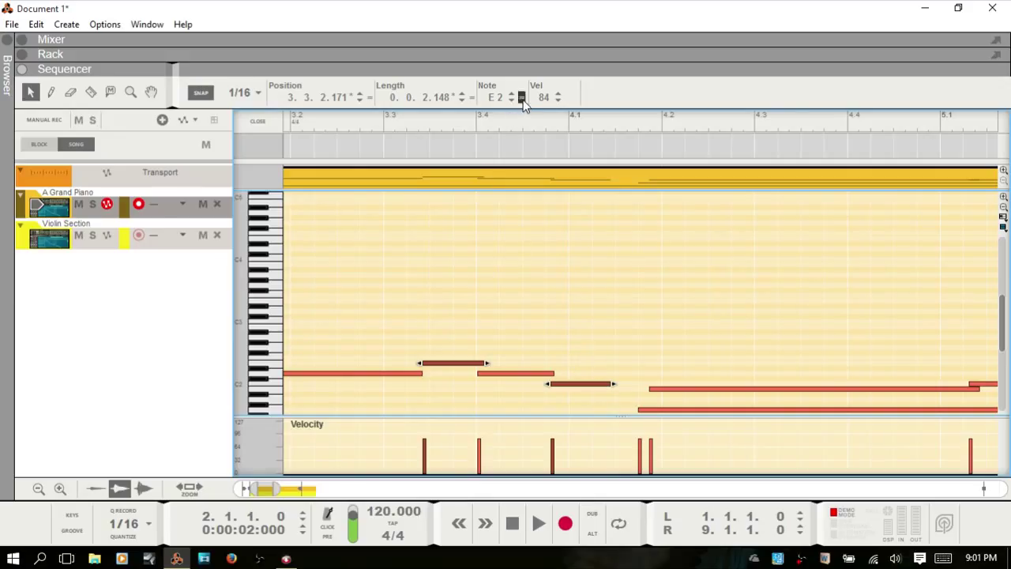
Match the pitch of the two selected notes at E2 and deselect them
scroll(523, 100, "up", 4)
left_click(575, 218)
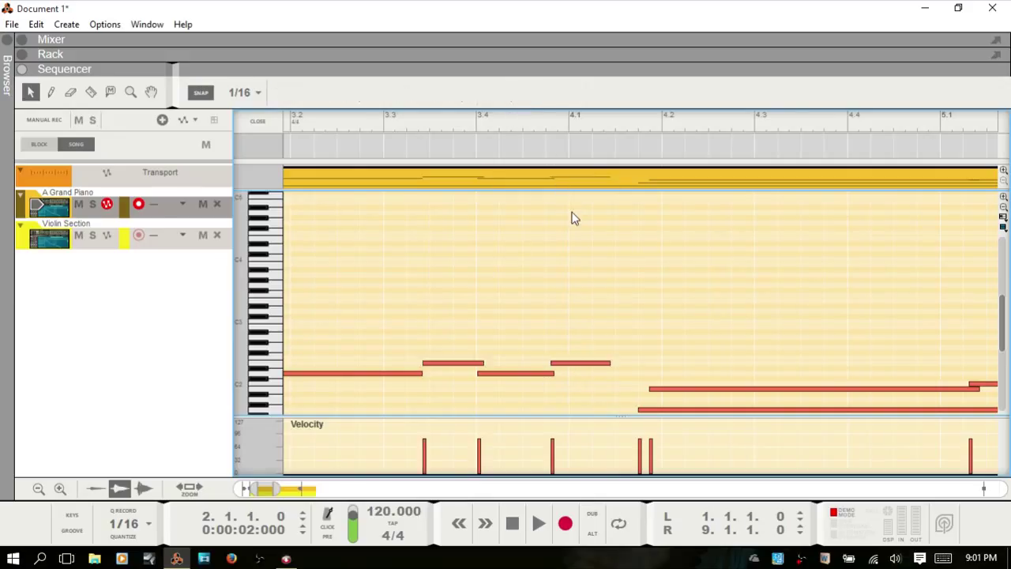